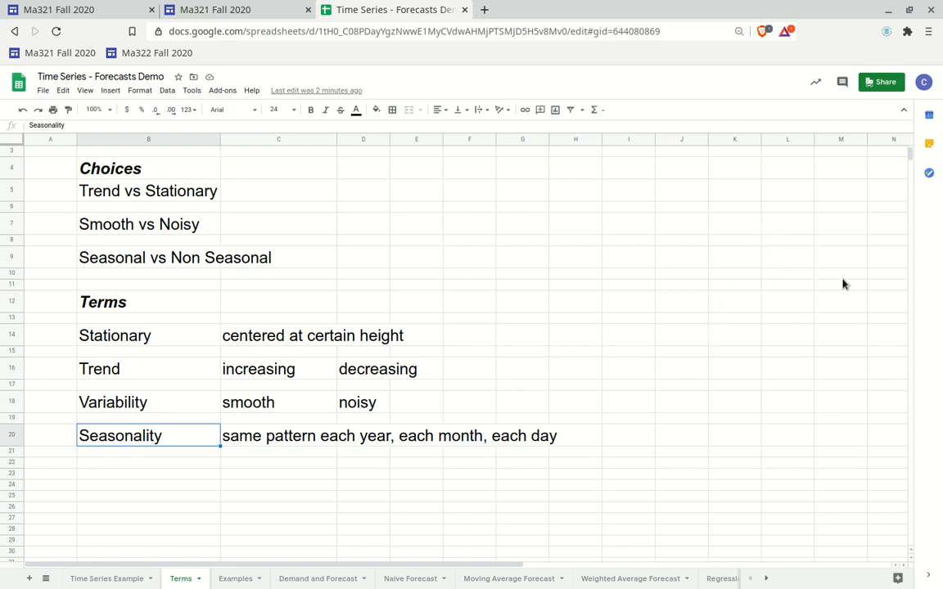
Review the Choices and Terms definitions listed on the Terms sheet
left_click(242, 408)
left_click(365, 403)
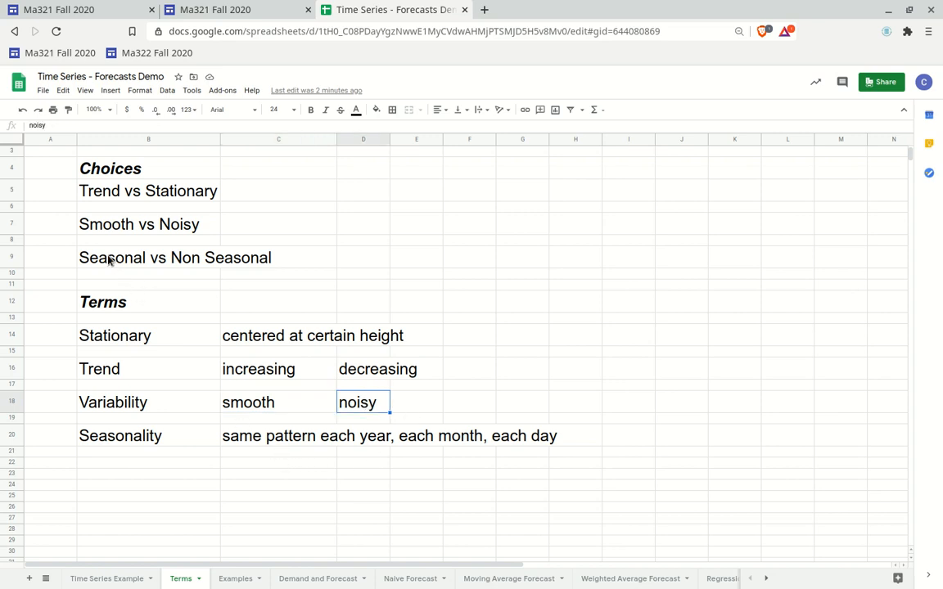
left_click(108, 442)
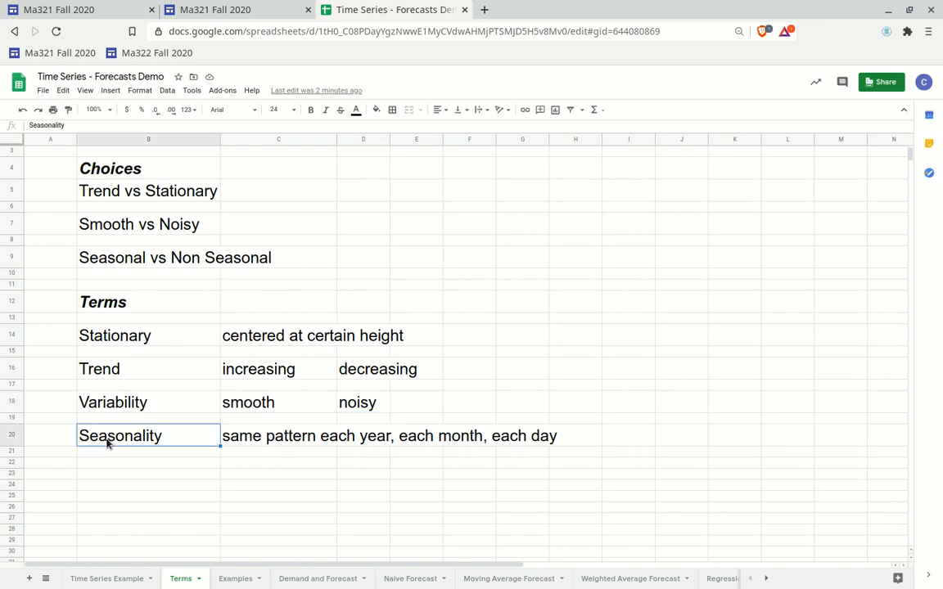
left_click(270, 441)
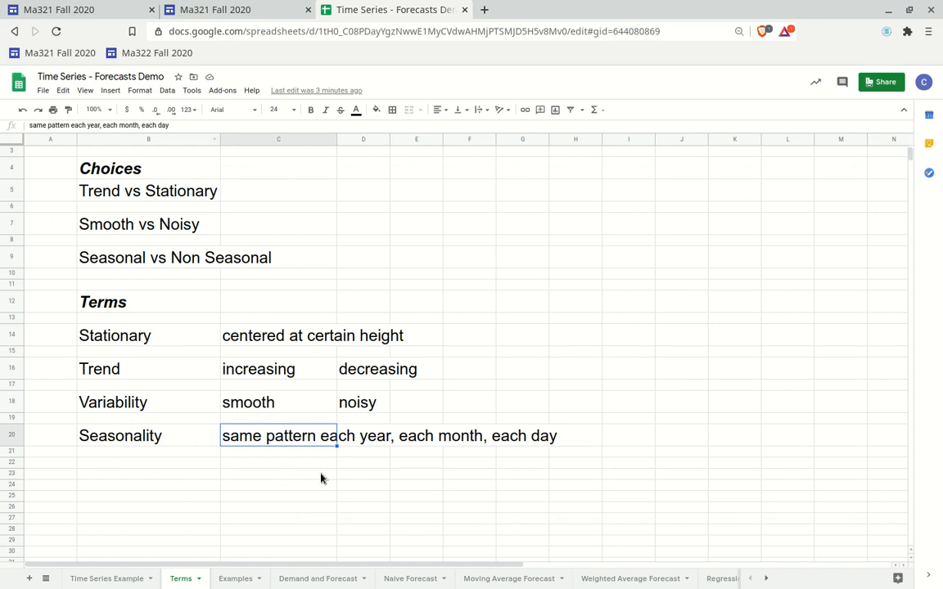
On the Examples sheet, label the flat chart in the top row as stationary
left_click(236, 579)
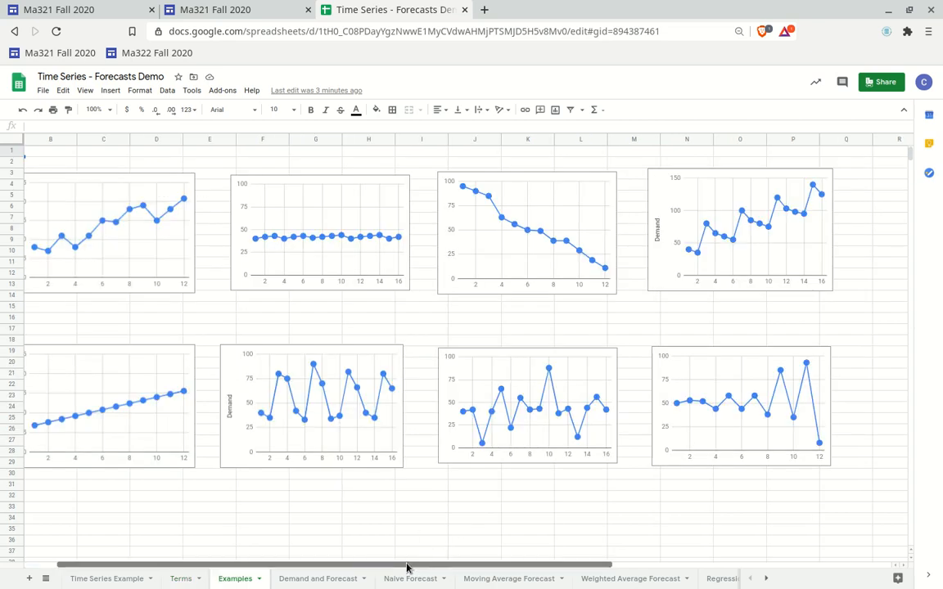
left_click_drag(410, 565, 399, 567)
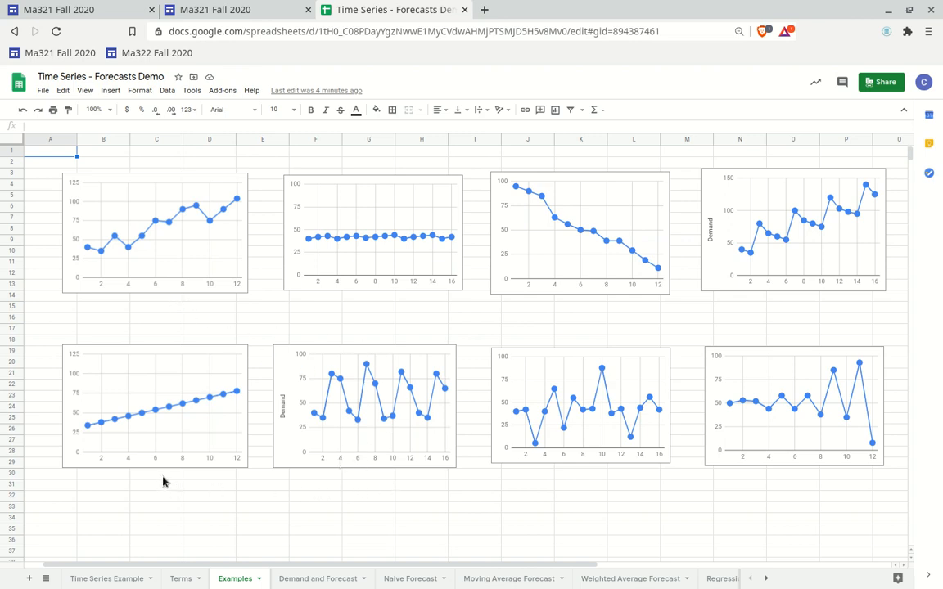
left_click(357, 312)
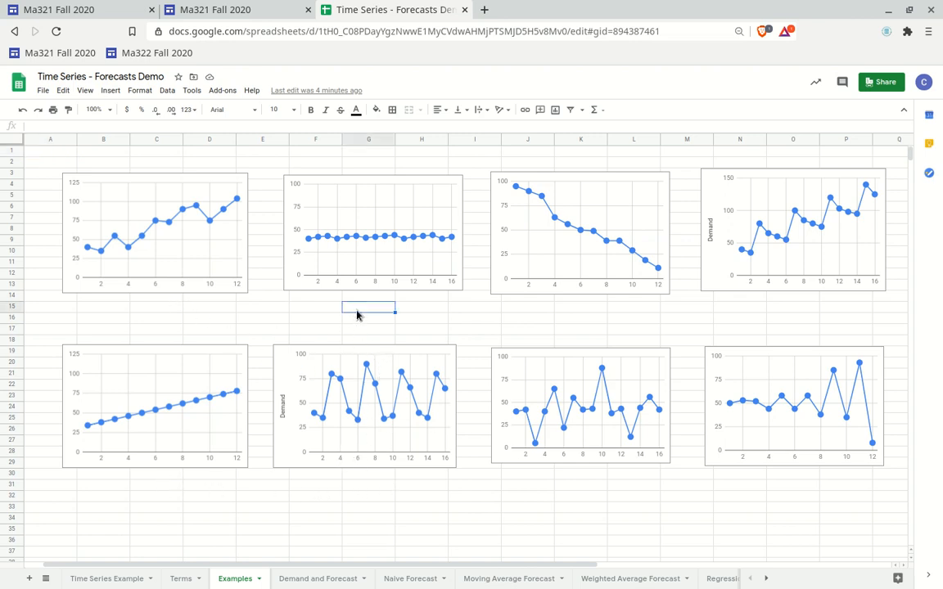
type("stationary")
key("Return")
Copy the stationary label beneath the three right-hand charts in the lower row
left_click(357, 308)
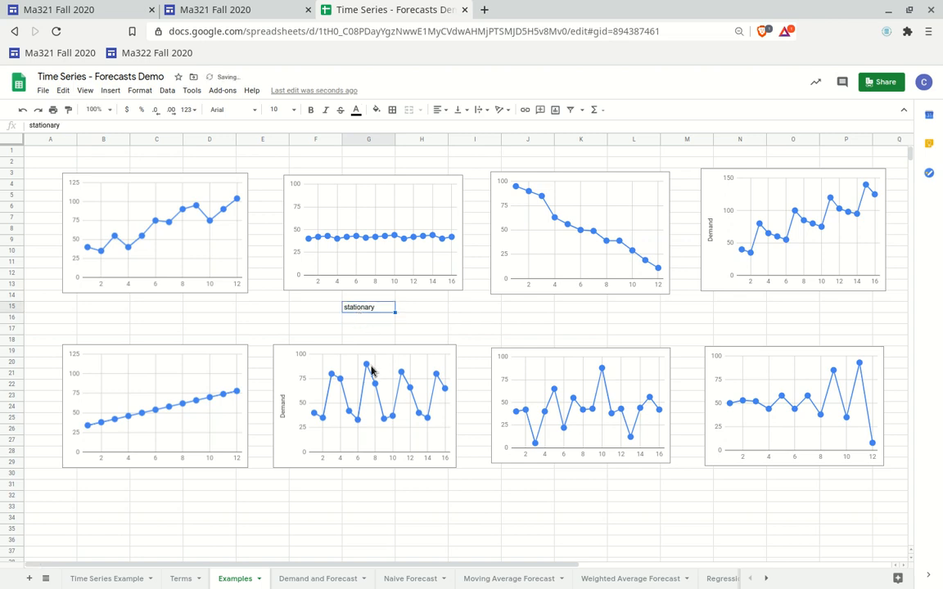
key("ctrl+c")
left_click(372, 486)
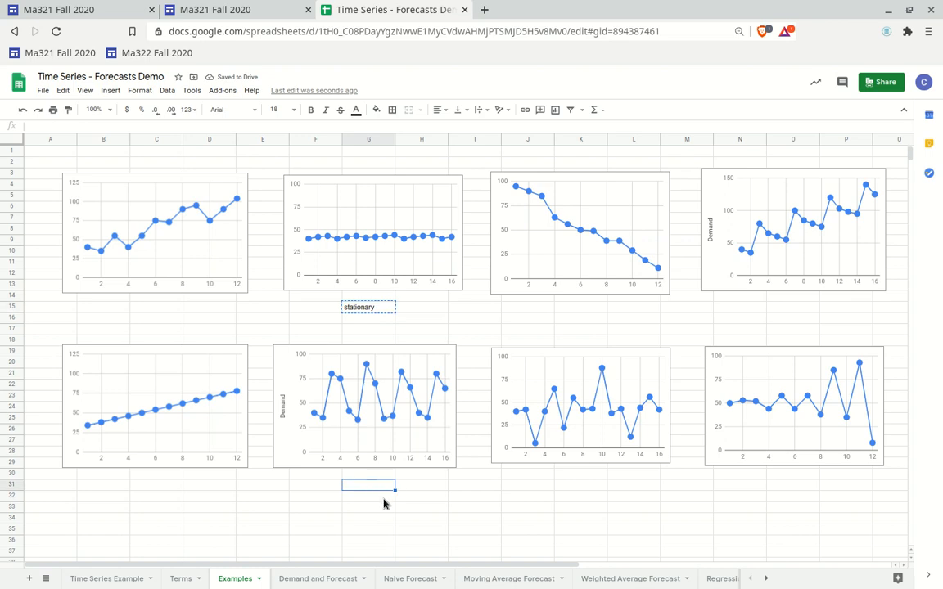
key("ctrl+v")
left_click(581, 488)
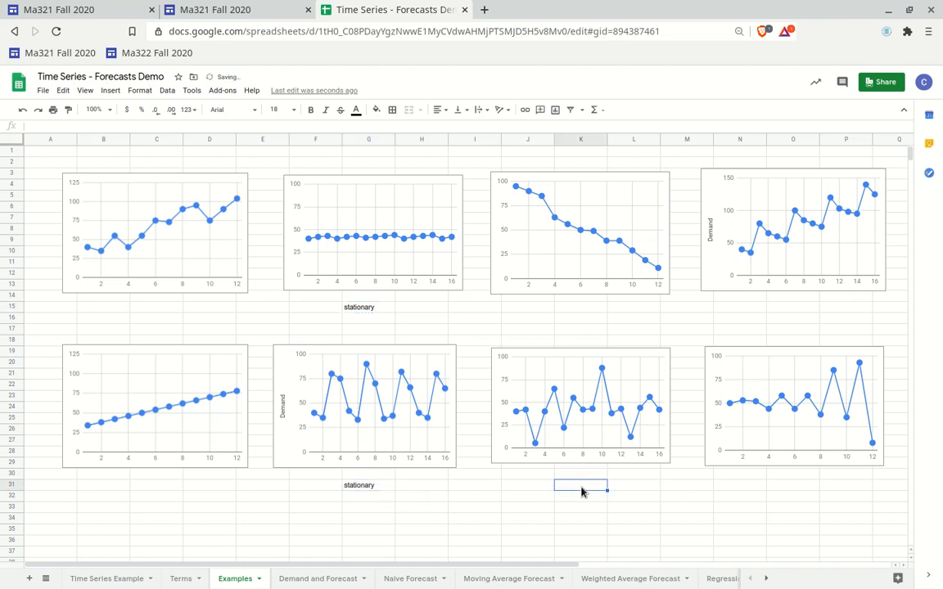
key("ctrl+v")
left_click(782, 488)
key("ctrl+v")
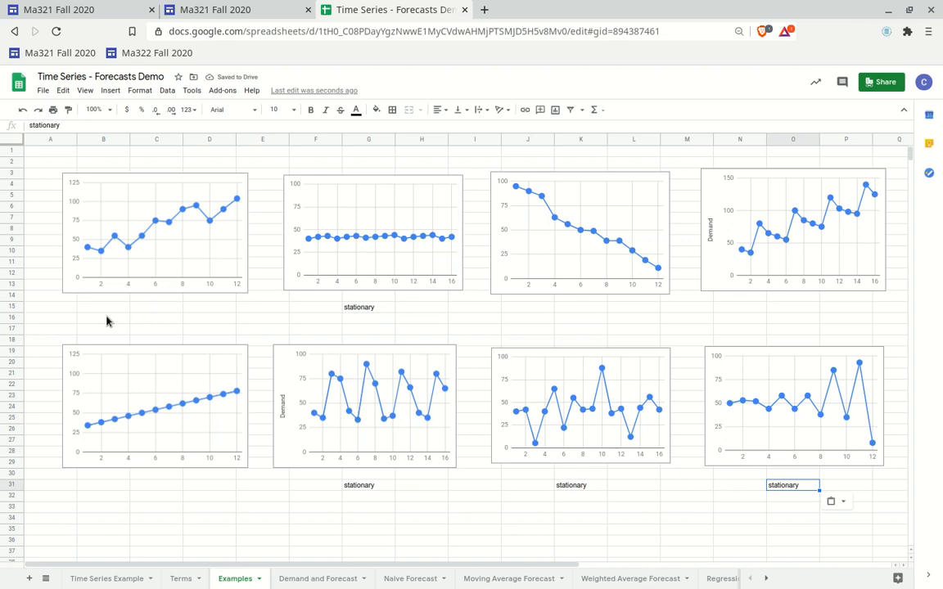
Label the first rising chart 'trend - increasing' and copy that label under the straight rising chart below
left_click(152, 309)
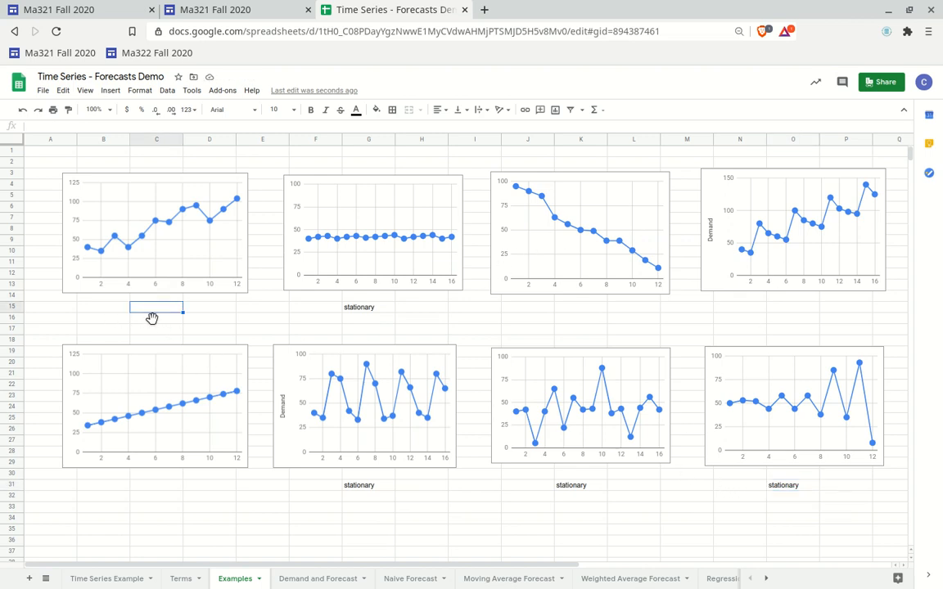
type("trend - increasing")
key("Return")
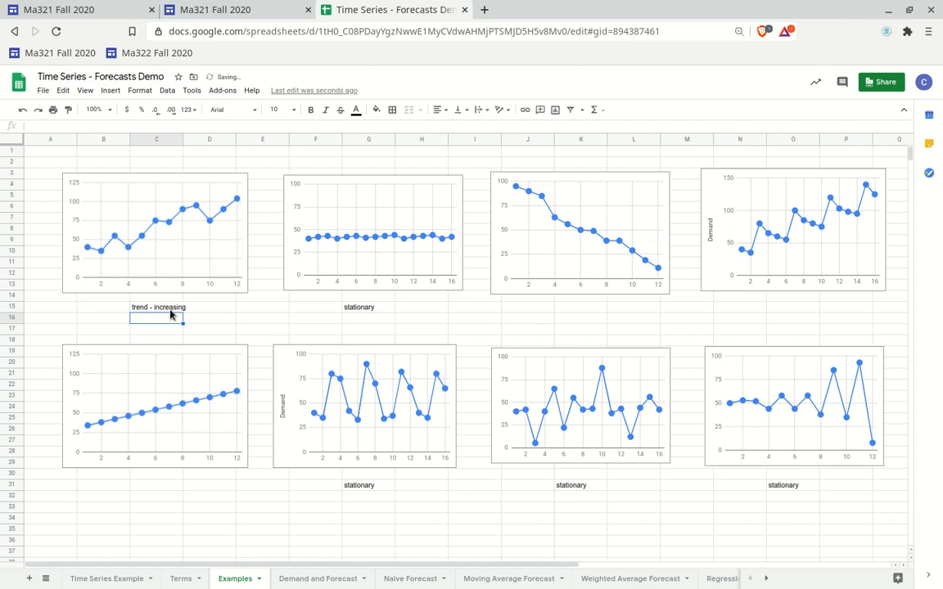
left_click(170, 310)
key("ctrl+c")
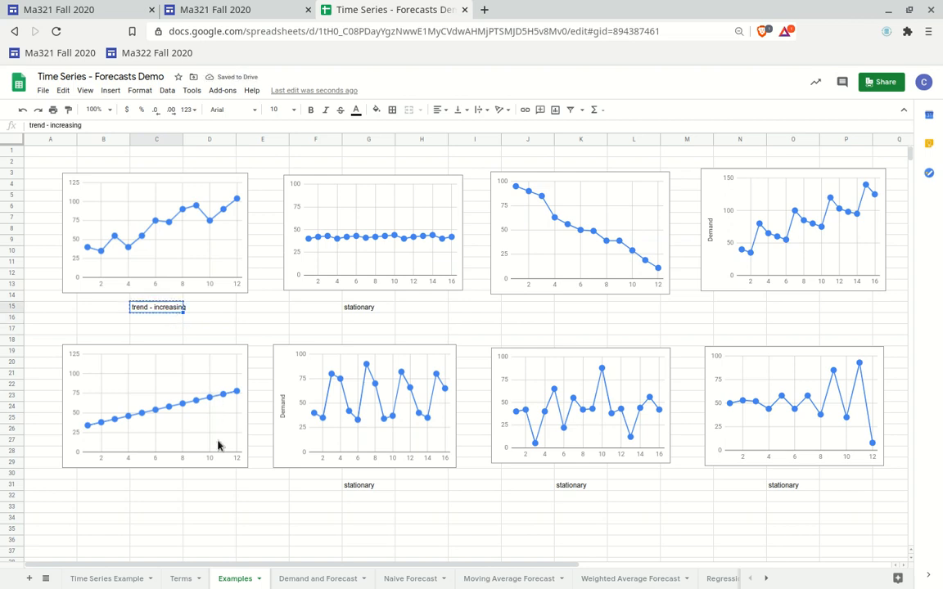
left_click(152, 490)
key("ctrl+v")
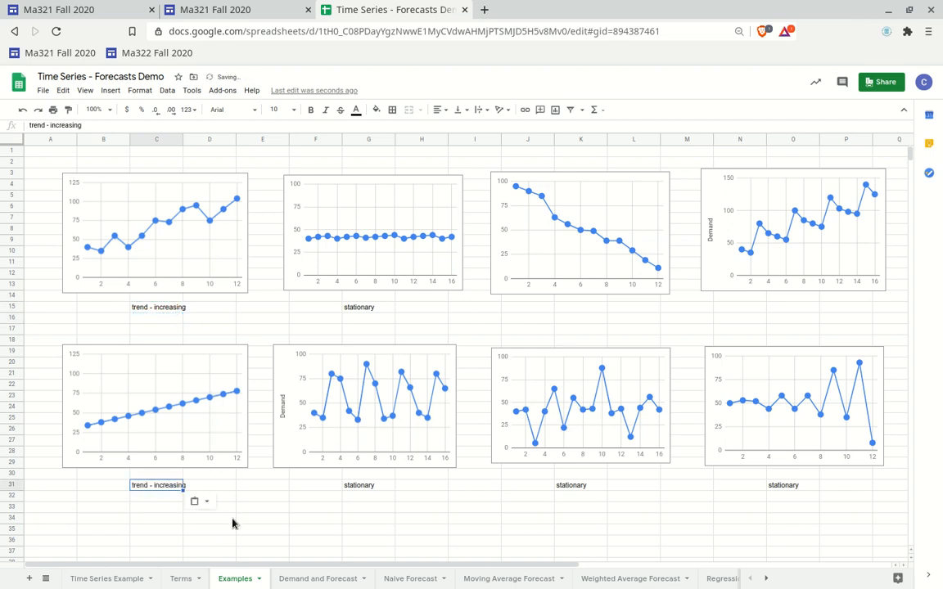
Paste the trend label under the falling chart and edit it to 'trend - decreeasing'
left_click(578, 314)
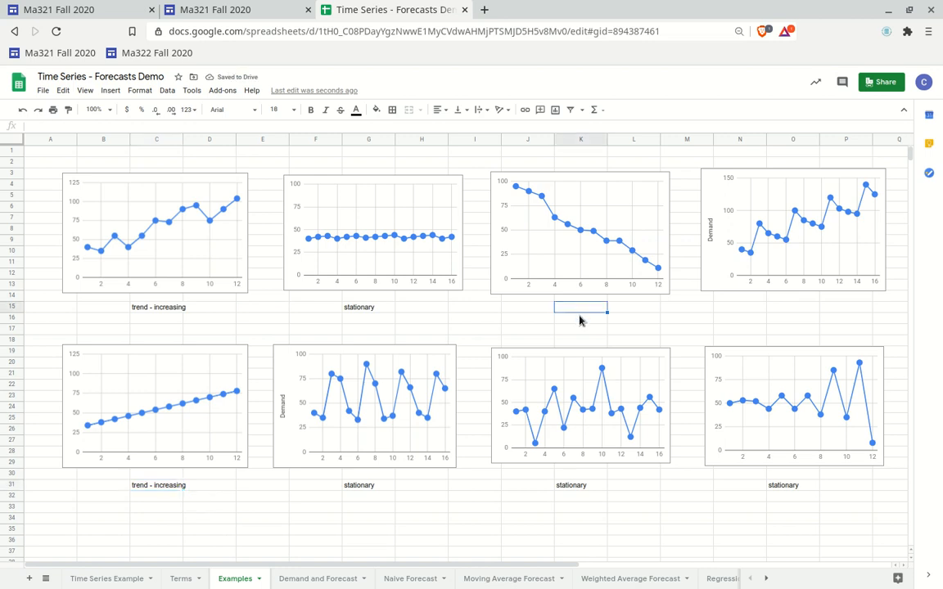
key("ctrl+v")
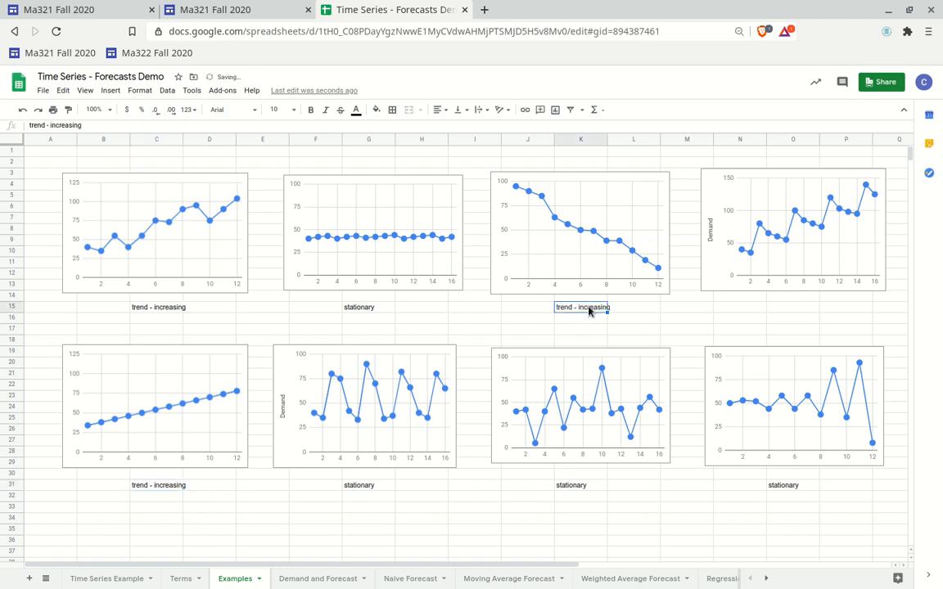
double_click(587, 310)
double_click(590, 308)
type("des")
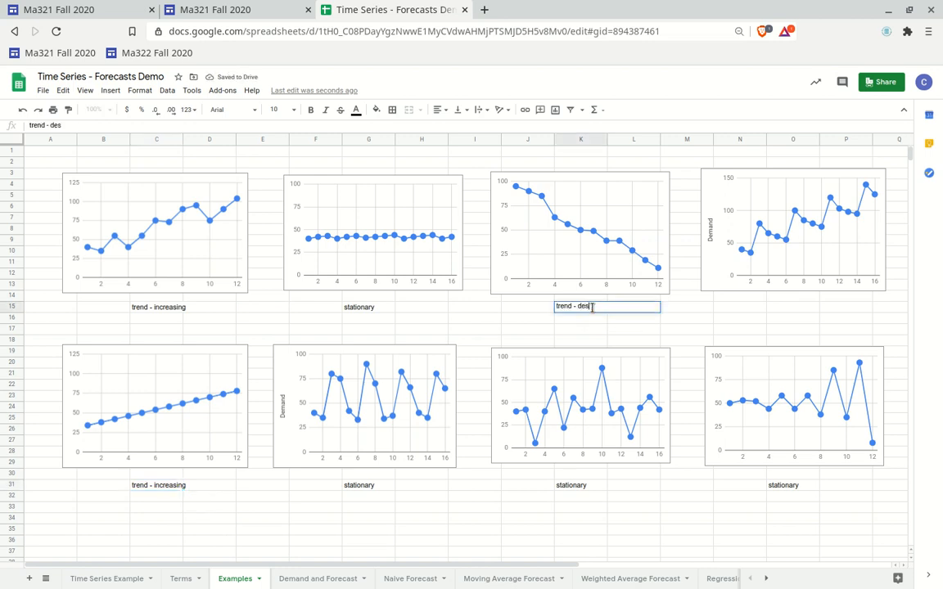
type("sing")
key("Return")
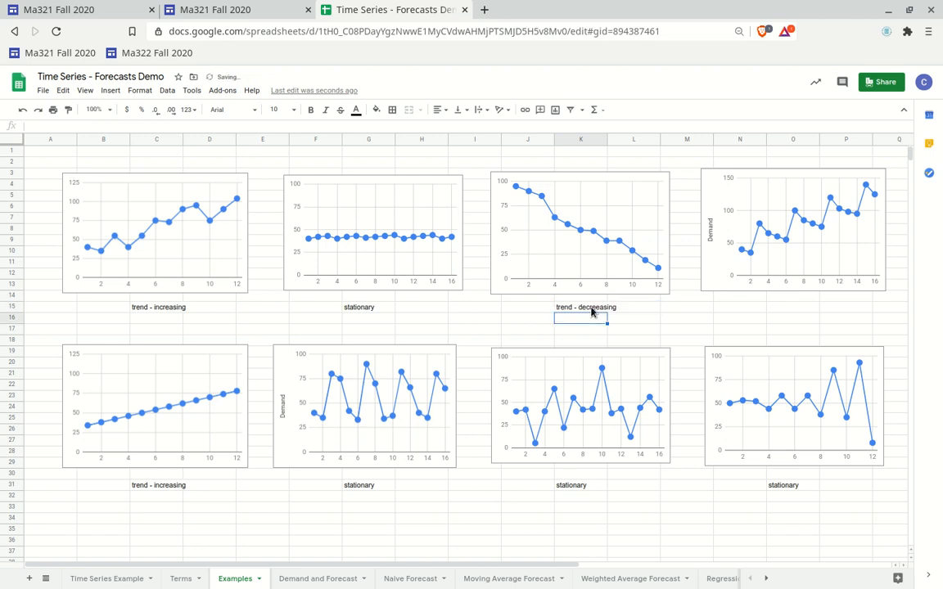
Copy the 'trend - increasing' label under the top-right Demand chart
left_click(175, 309)
key("ctrl+c")
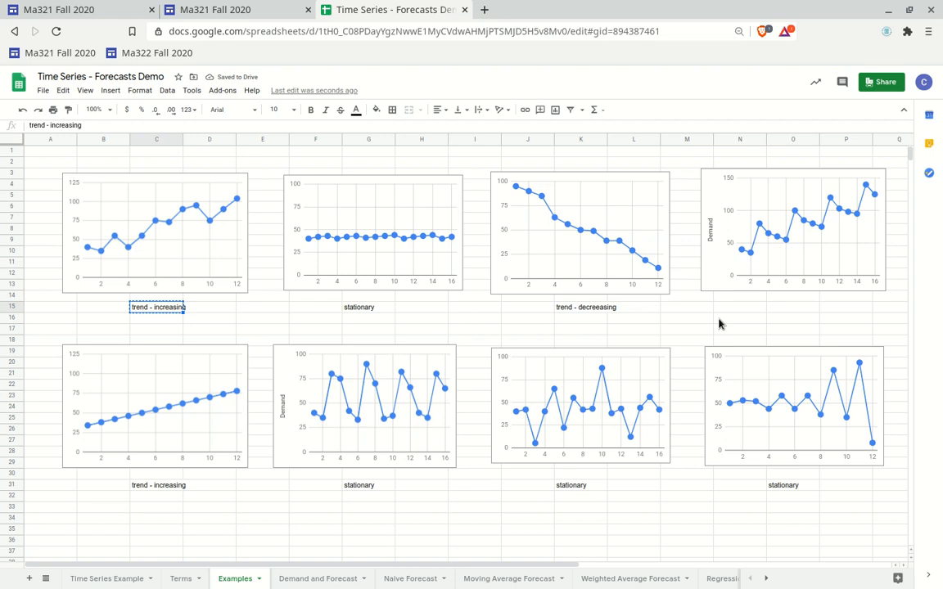
left_click(782, 311)
key("ctrl+v")
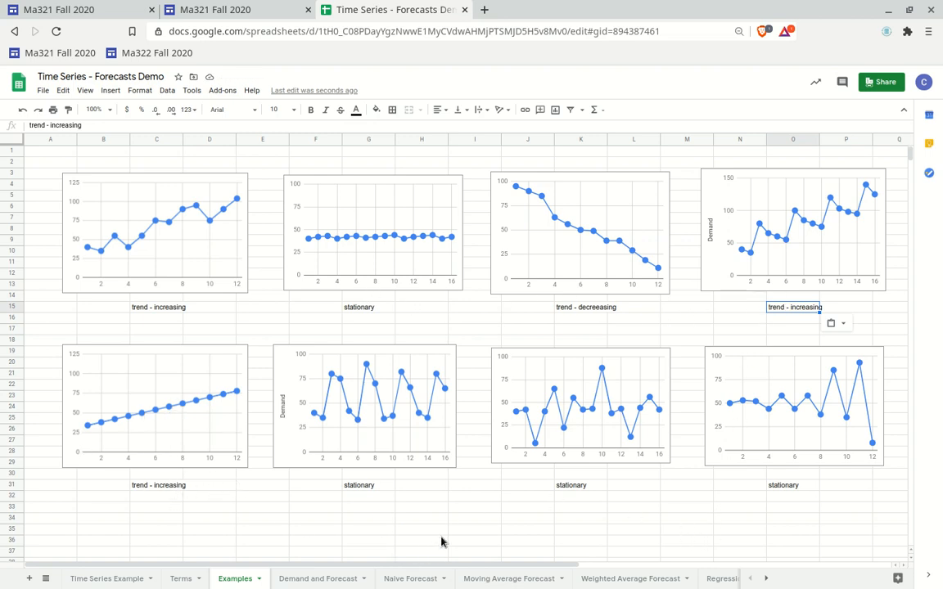
After checking the Terms sheet, label the straight rising chart on the Examples sheet as smooth
left_click(182, 579)
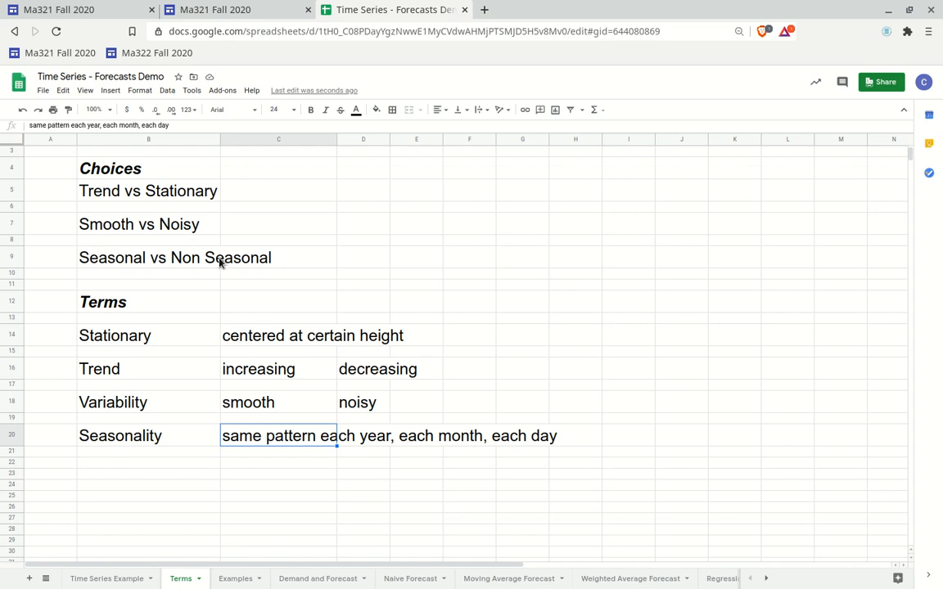
left_click(236, 580)
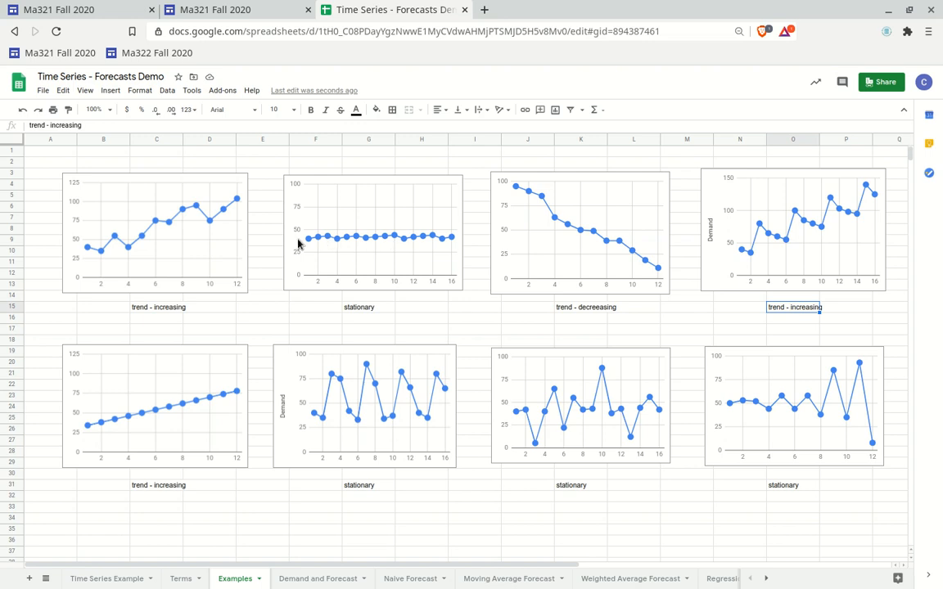
left_click(100, 491)
type("smooth")
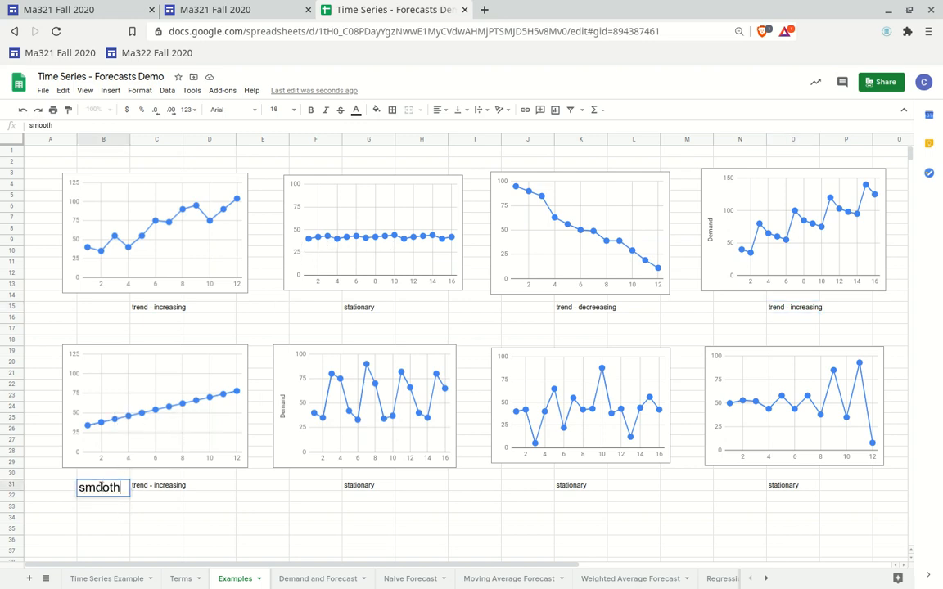
key("Return")
left_click(120, 489)
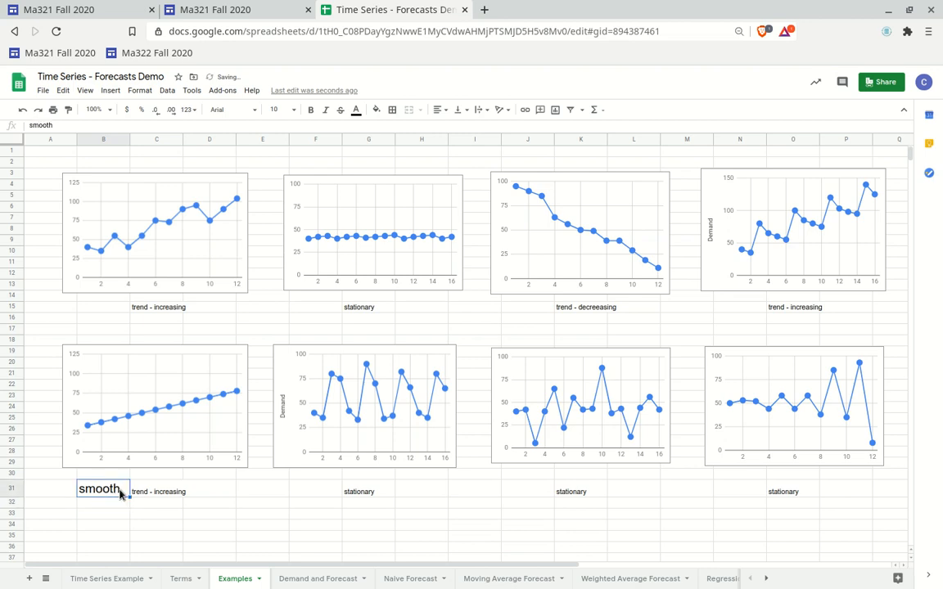
Set the smooth label's font size to 10 and copy it beside the stationary label under the flat chart
left_click(168, 492)
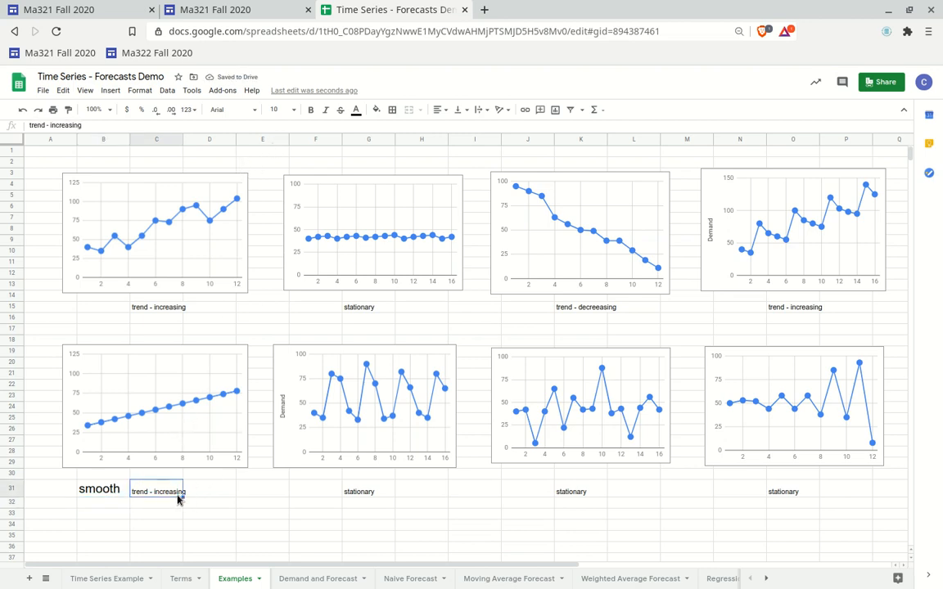
left_click(117, 492)
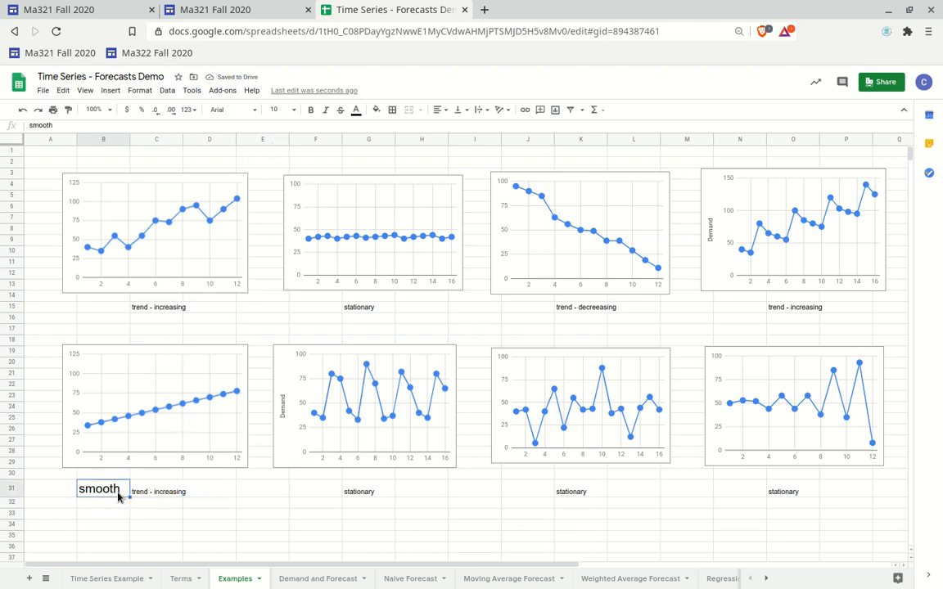
left_click(295, 114)
left_click(254, 181)
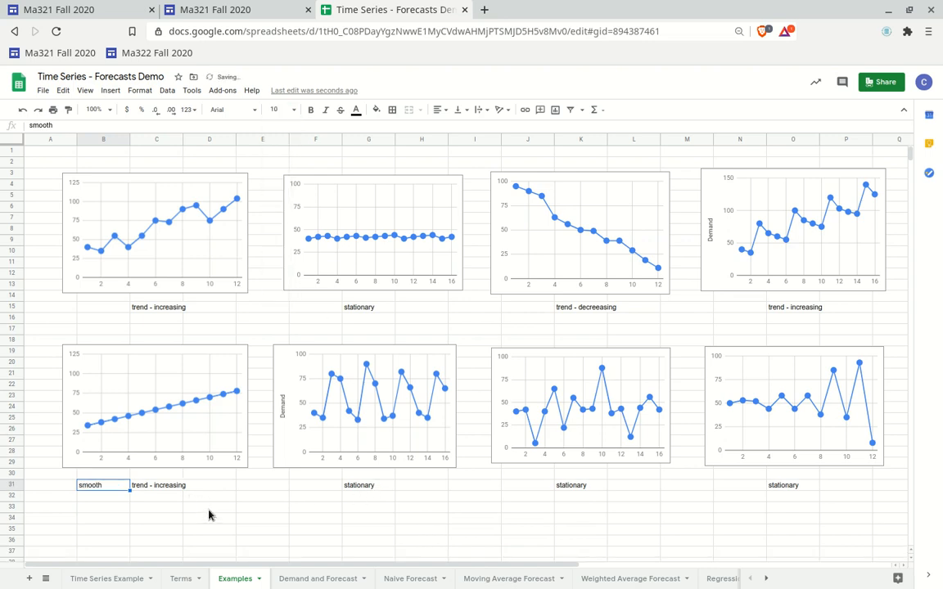
key("ctrl+c")
left_click(315, 307)
key("ctrl+v")
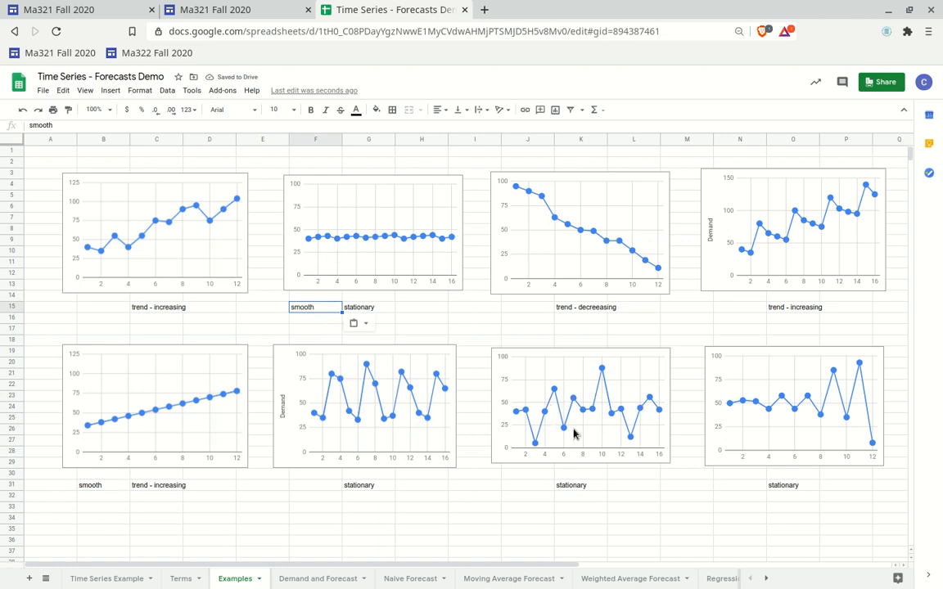
Label the erratic chart in the lower row as noisy
left_click(524, 490)
type("noi")
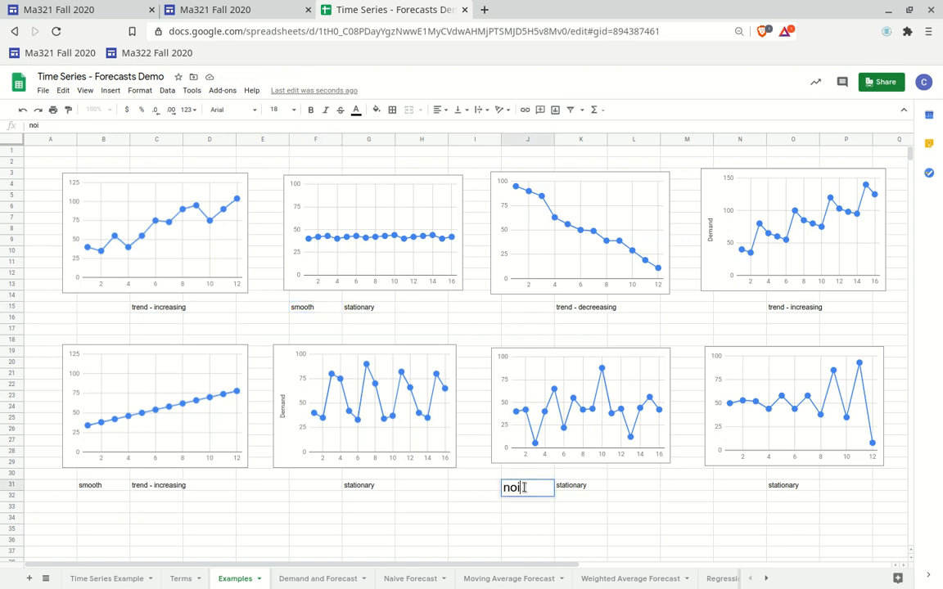
type("sy")
key("Return")
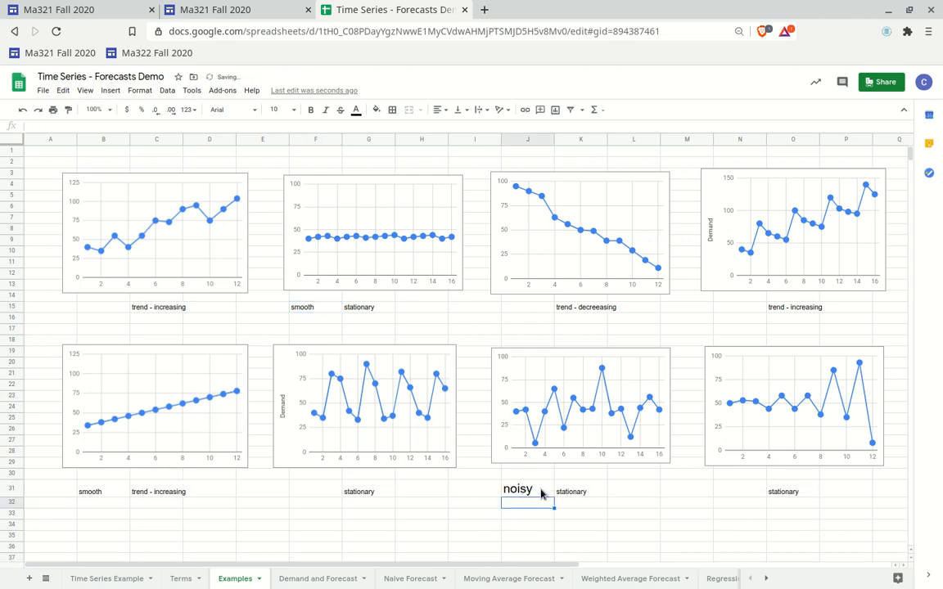
left_click(525, 489)
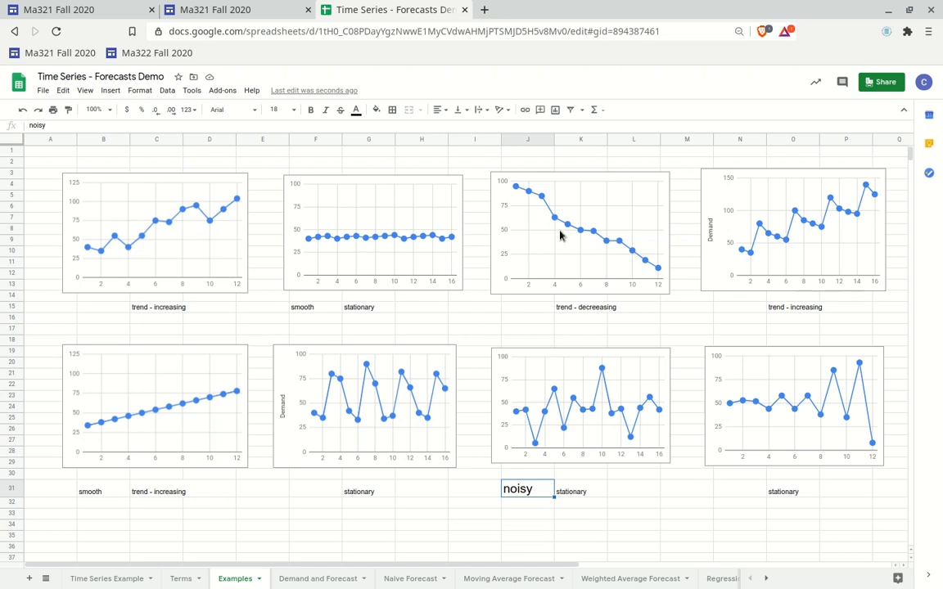
Label the falling chart in the top row as smooth
left_click(521, 311)
type("sm")
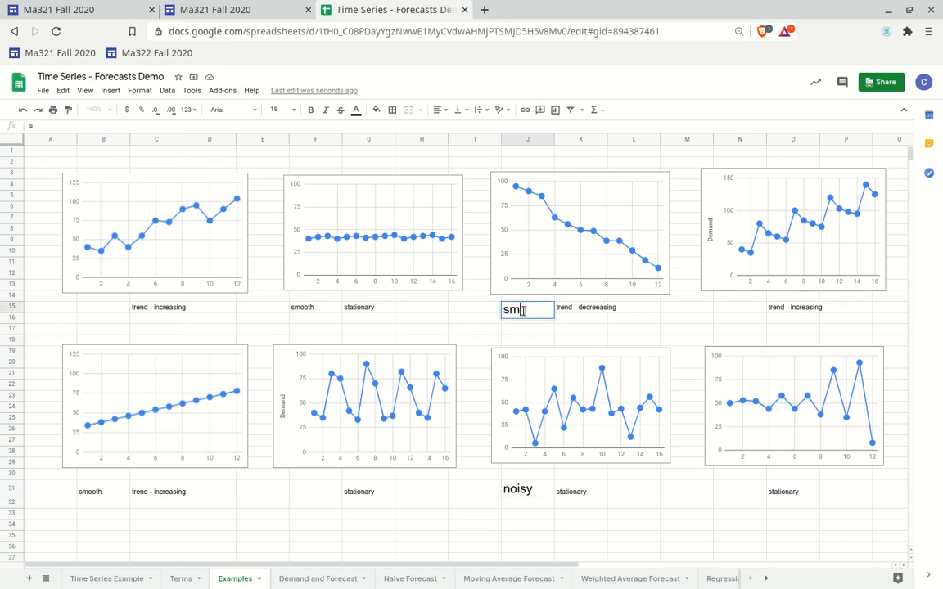
type("ooth")
key("Return")
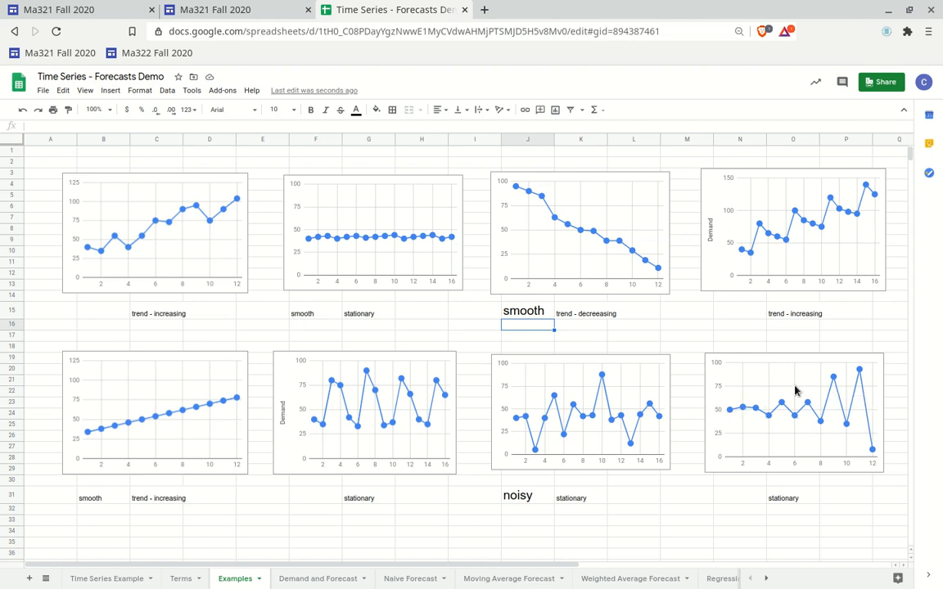
Label the erratic chart at the lower right as noisy
left_click(735, 503)
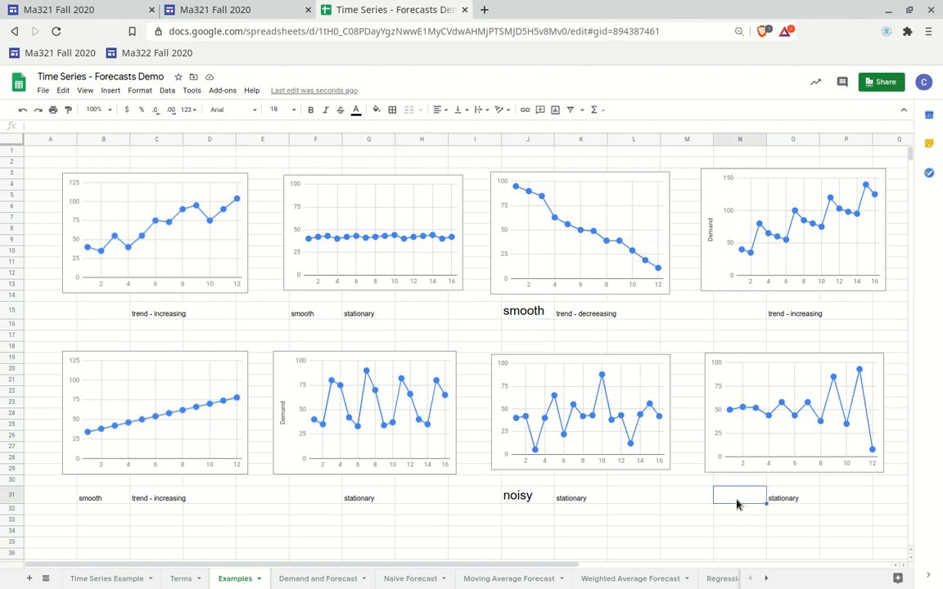
type("noisy")
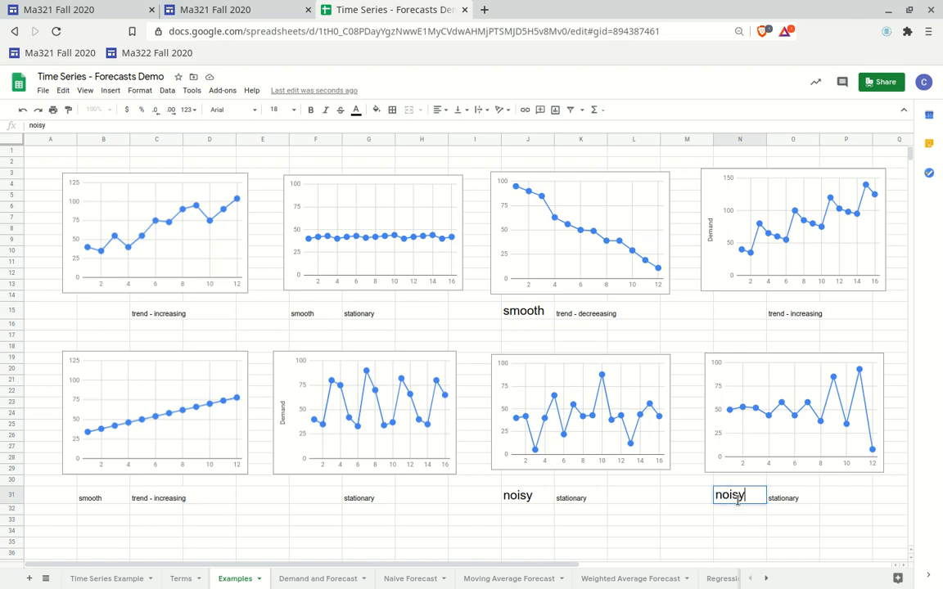
key("Return")
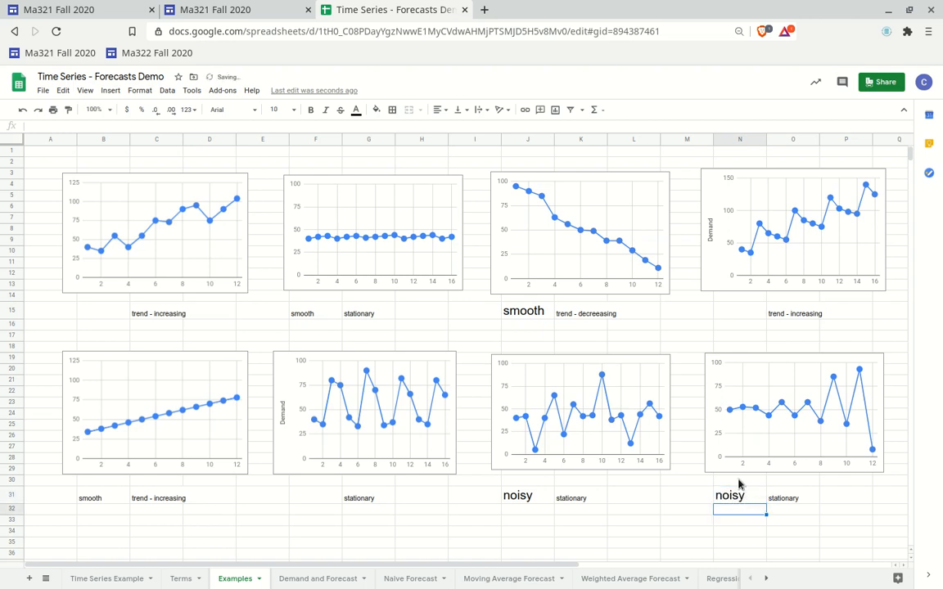
Set the font size of both label rows, 15 and 31, to 11
left_click(13, 310)
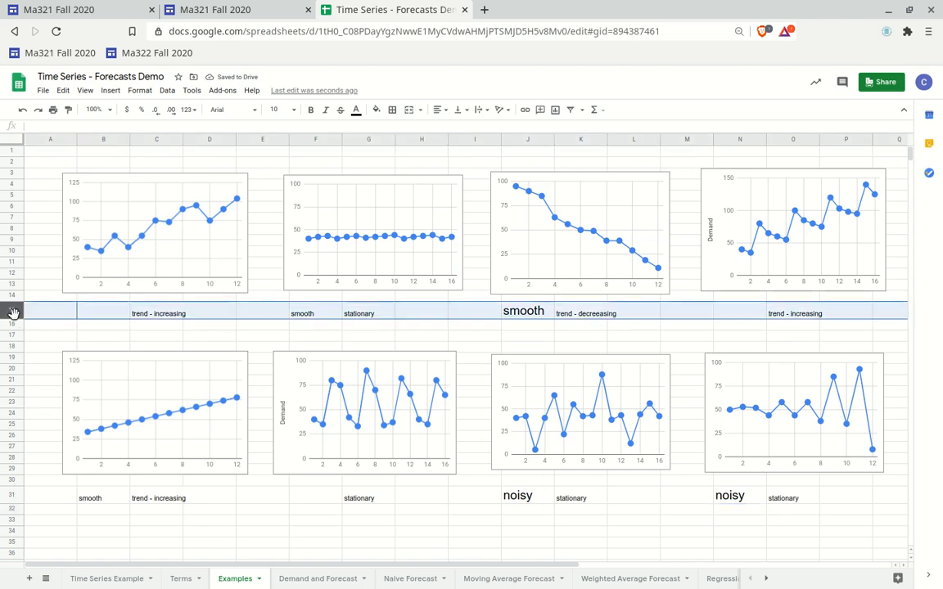
left_click(293, 110)
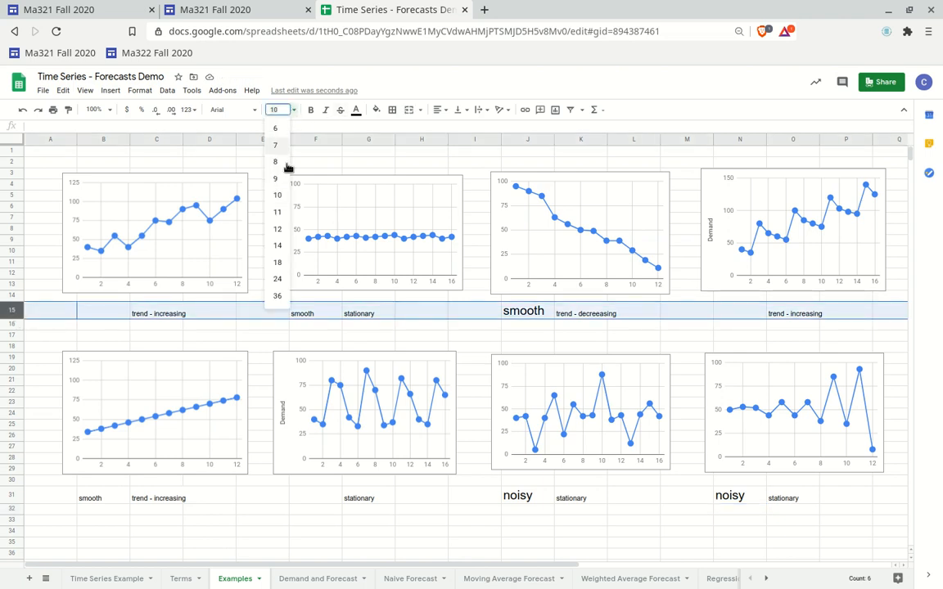
left_click(277, 215)
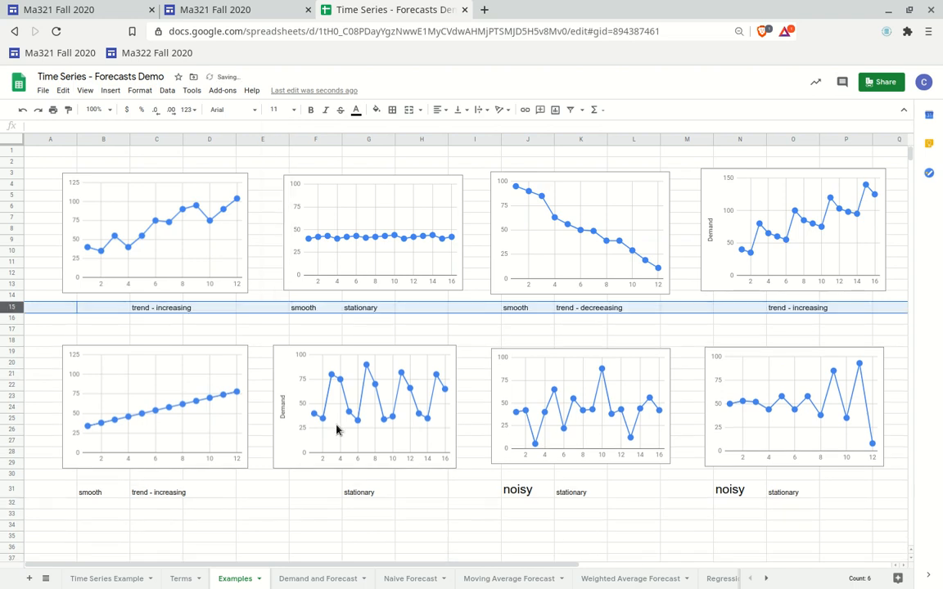
left_click(13, 489)
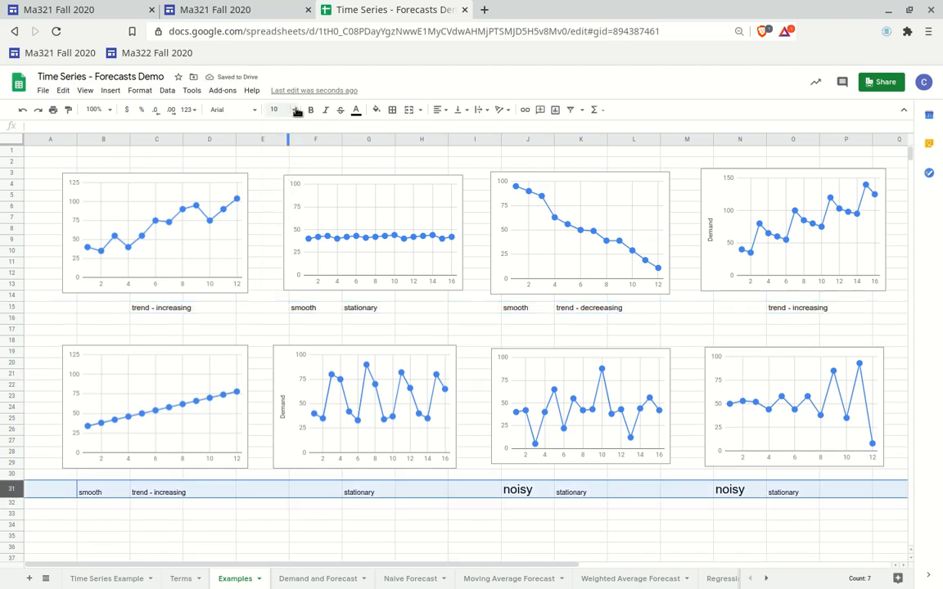
left_click(270, 110)
left_click(278, 214)
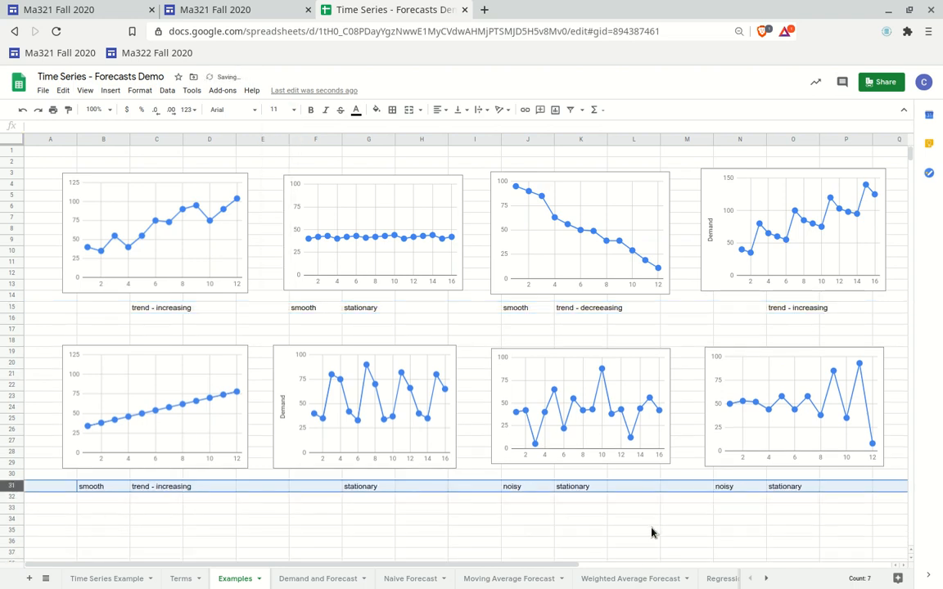
left_click(647, 531)
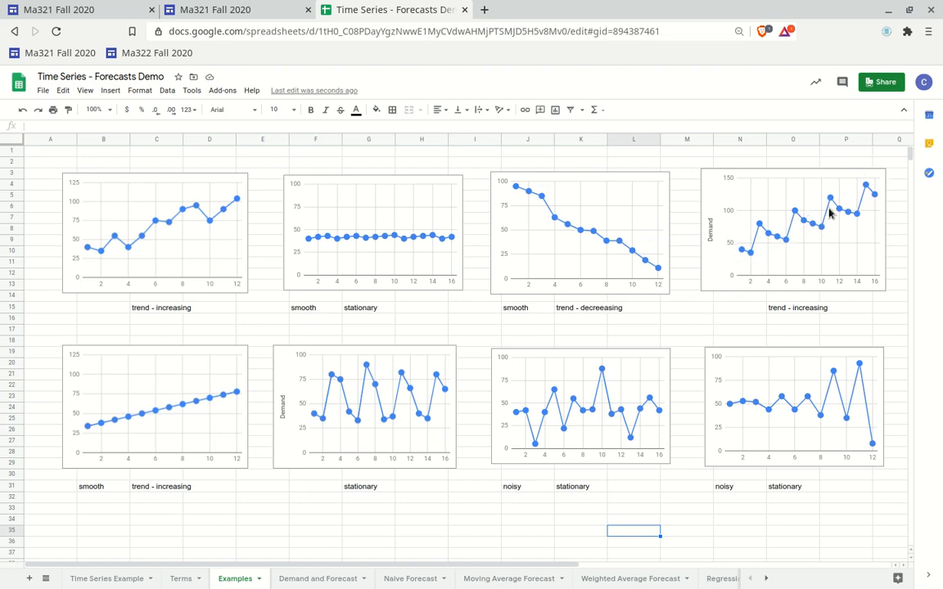
Label the rising chart at the top right as smooth
left_click(748, 313)
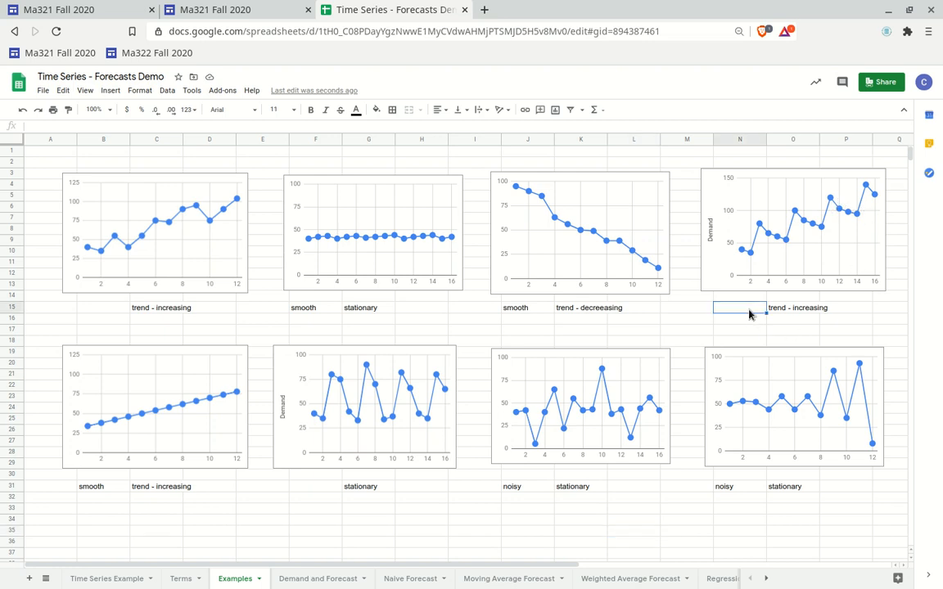
type("smooth")
key("Return")
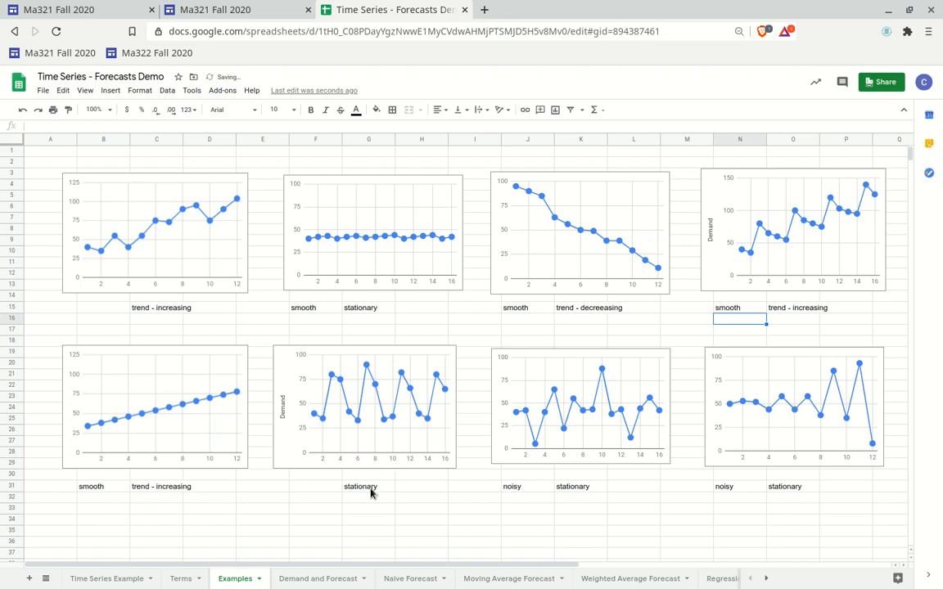
Label the zigzag chart in the lower row as noisy, beside its stationary label
left_click(321, 488)
type("noi")
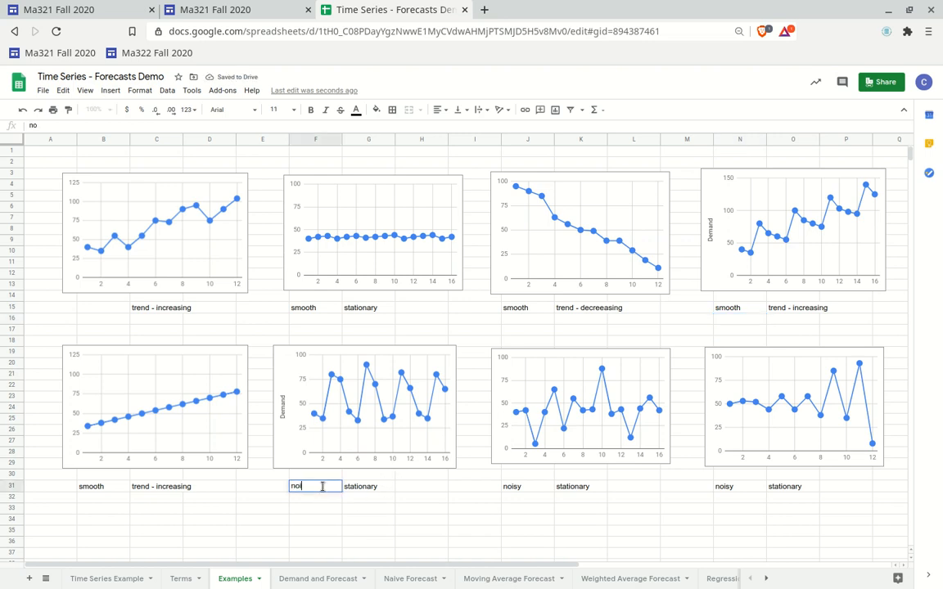
type("sy")
key("Return")
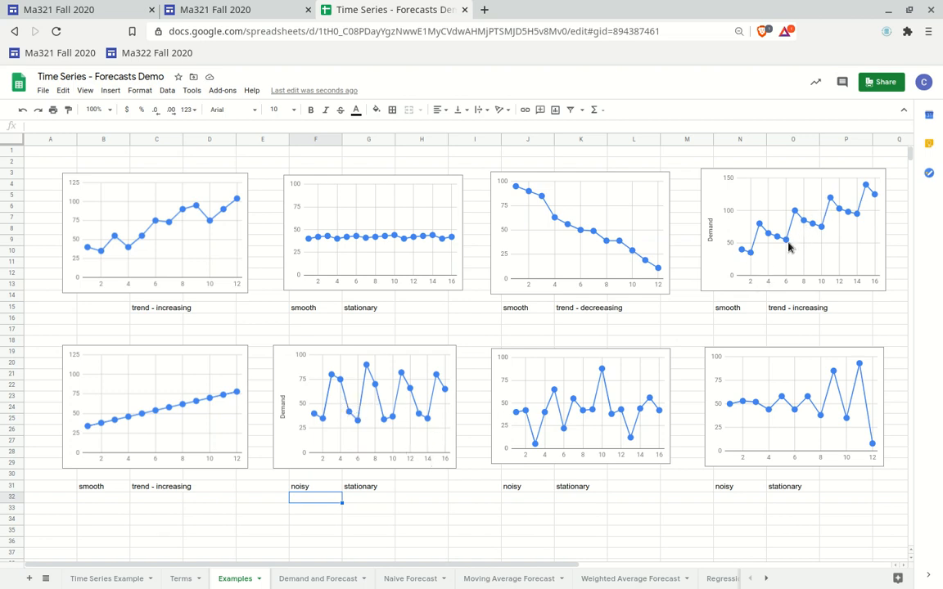
Label the top-right chart with seasonality and copy that label beside the lower zigzag chart's labels
left_click(847, 312)
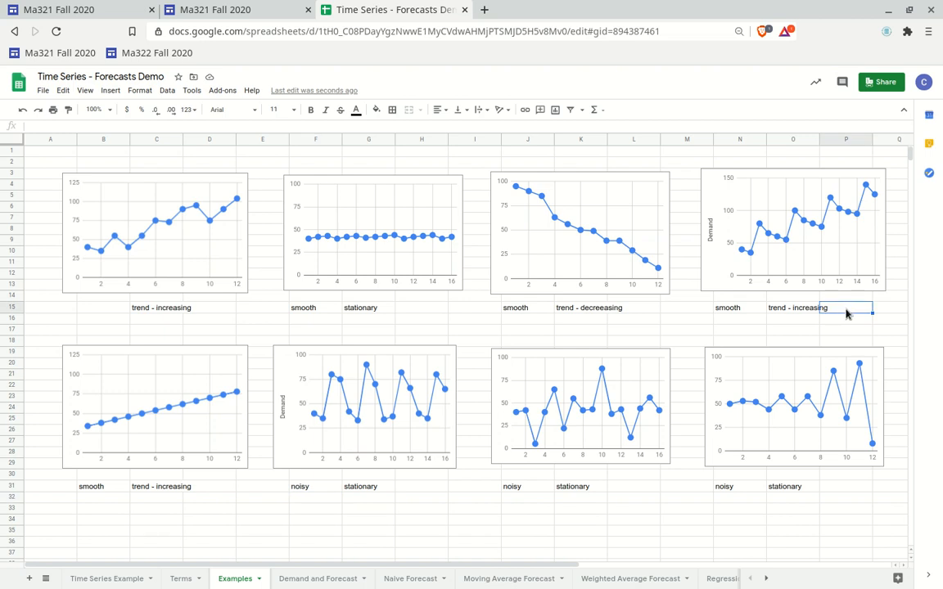
type("seasonality")
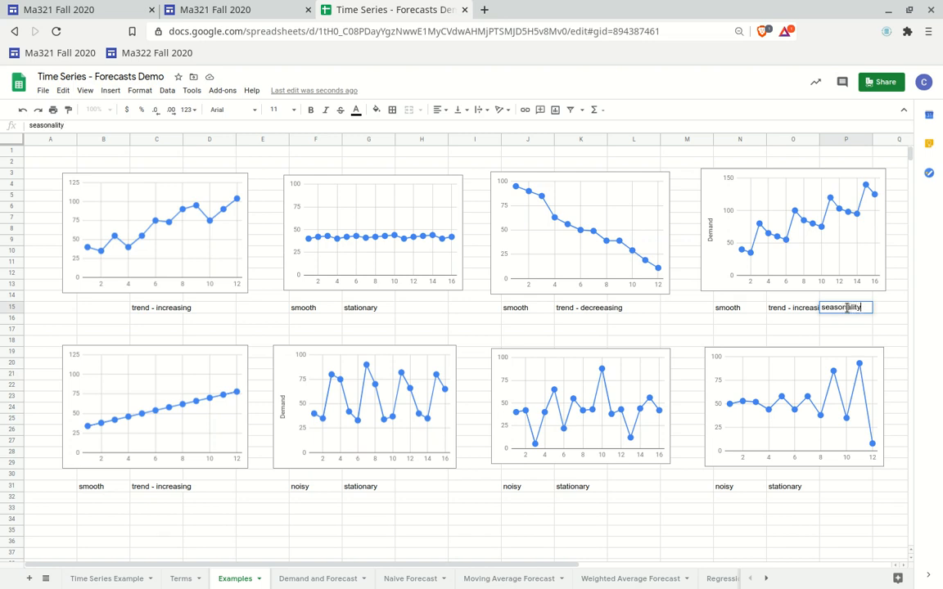
key("Return")
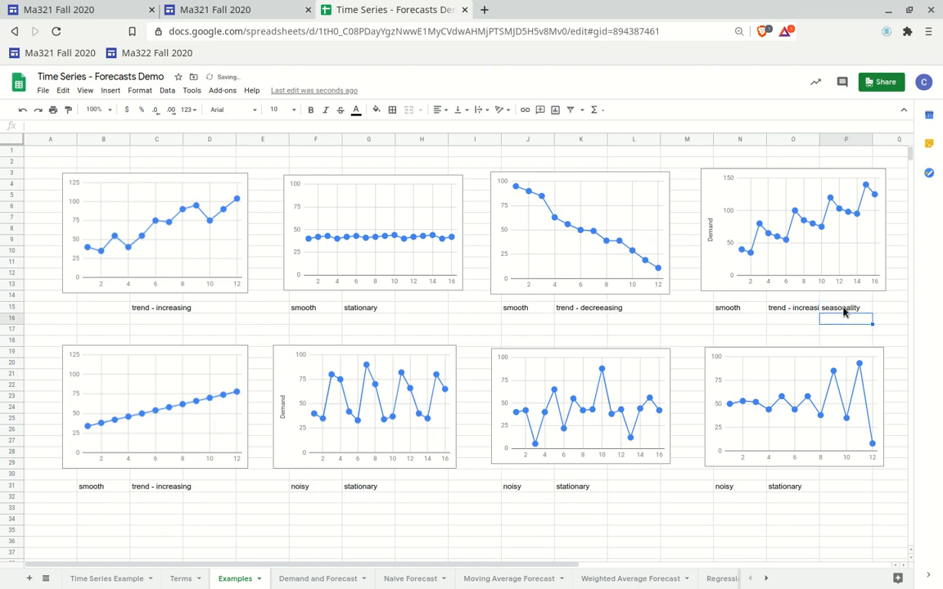
key("Up")
key("ctrl+c")
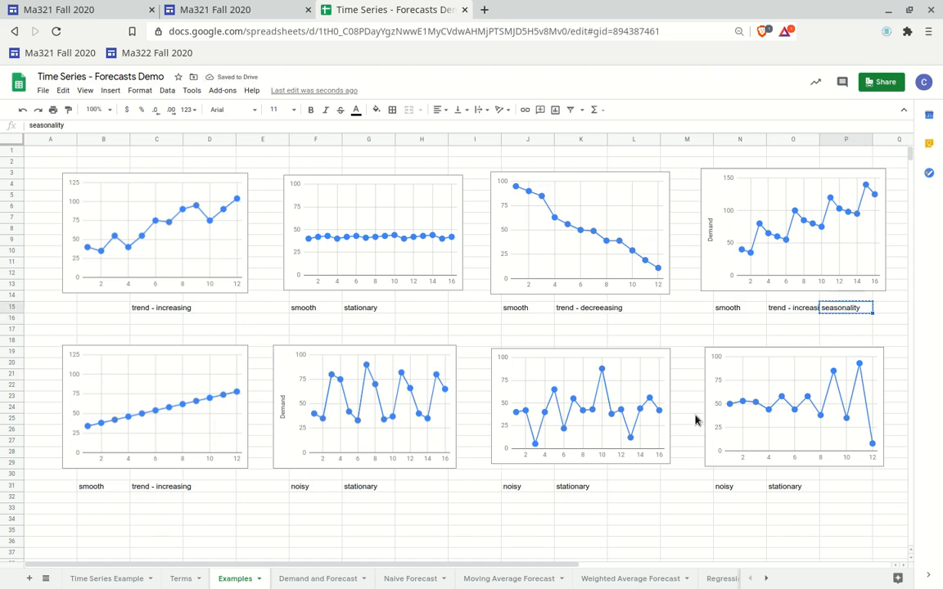
left_click(411, 488)
key("ctrl+v")
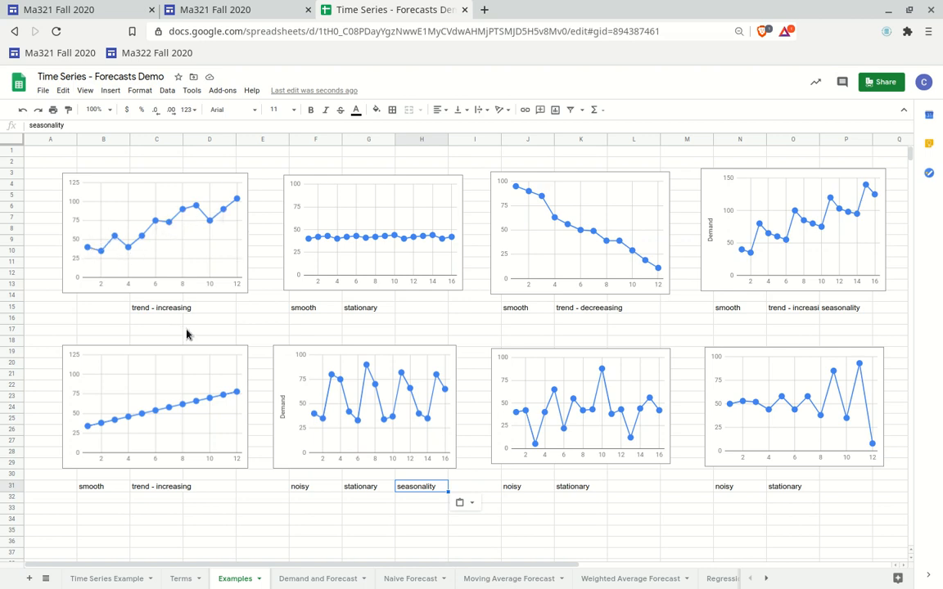
Label the top-left chart as noisy
left_click(107, 309)
type("n")
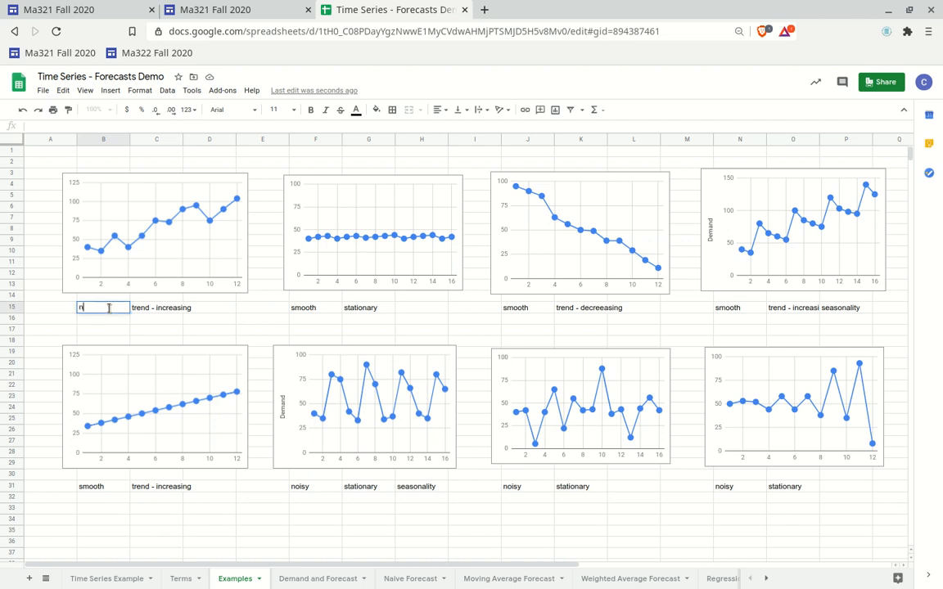
type("oisy")
key("Return")
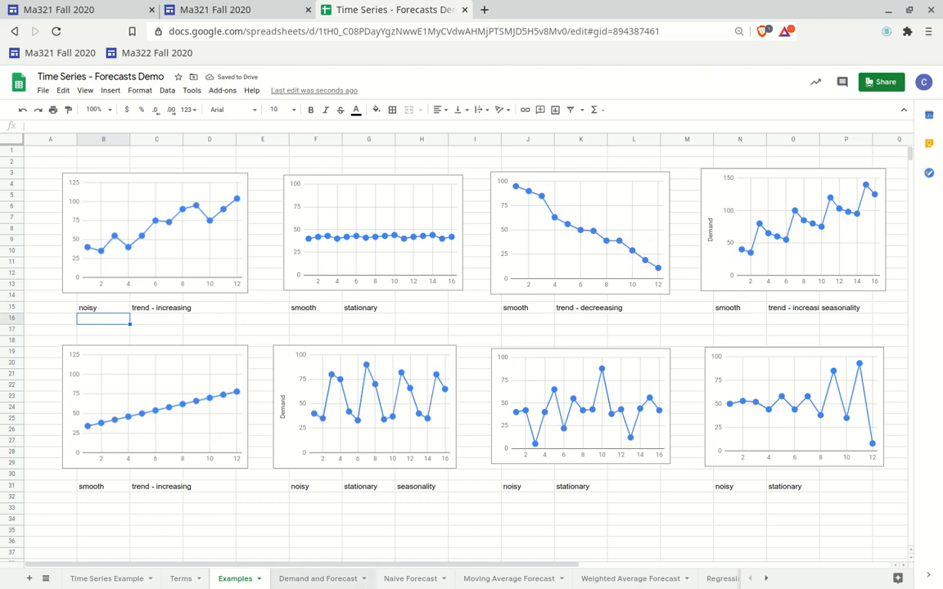
After checking the Terms sheet, label the top-left chart as nonseasonal
left_click(316, 488)
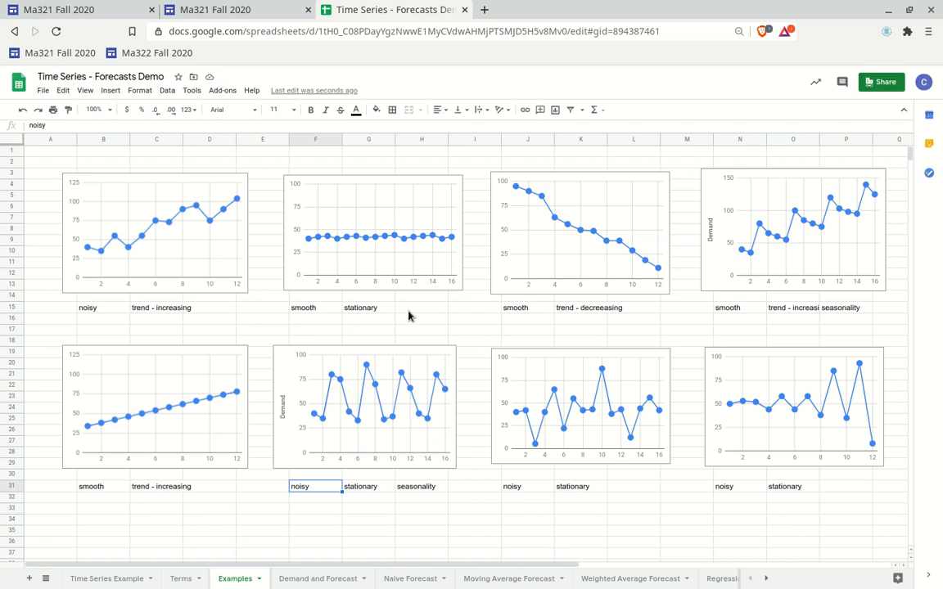
left_click(180, 579)
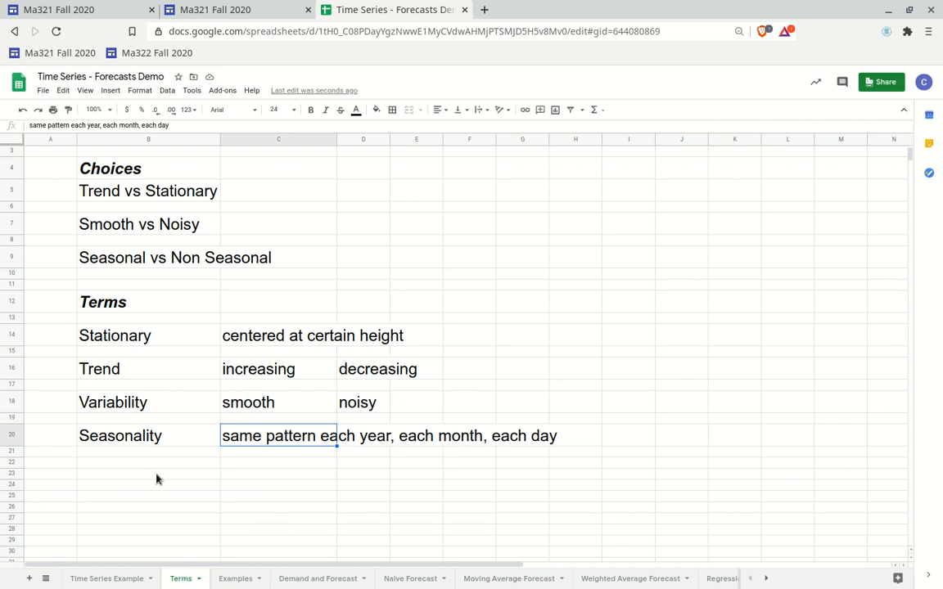
left_click(237, 578)
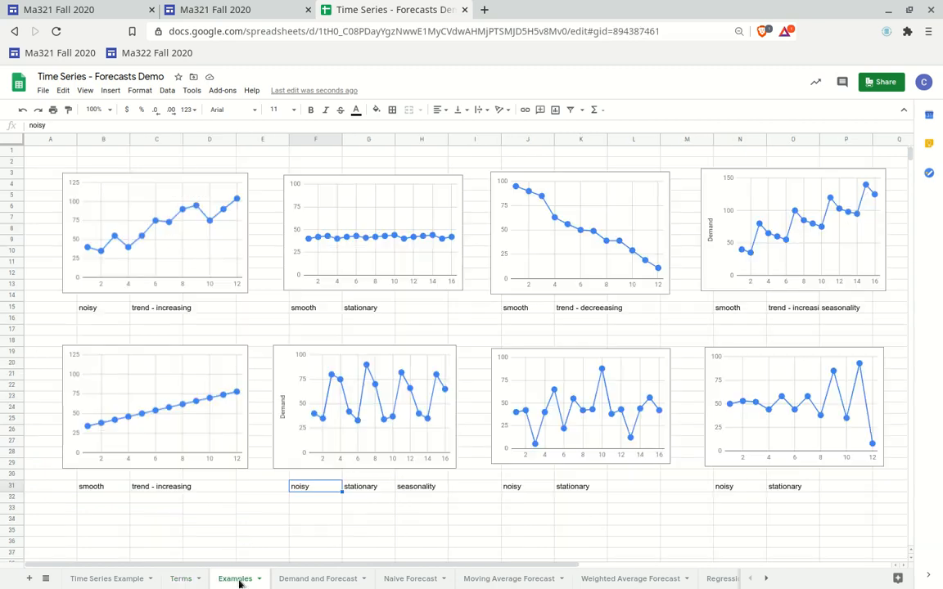
left_click(407, 490)
left_click(836, 308)
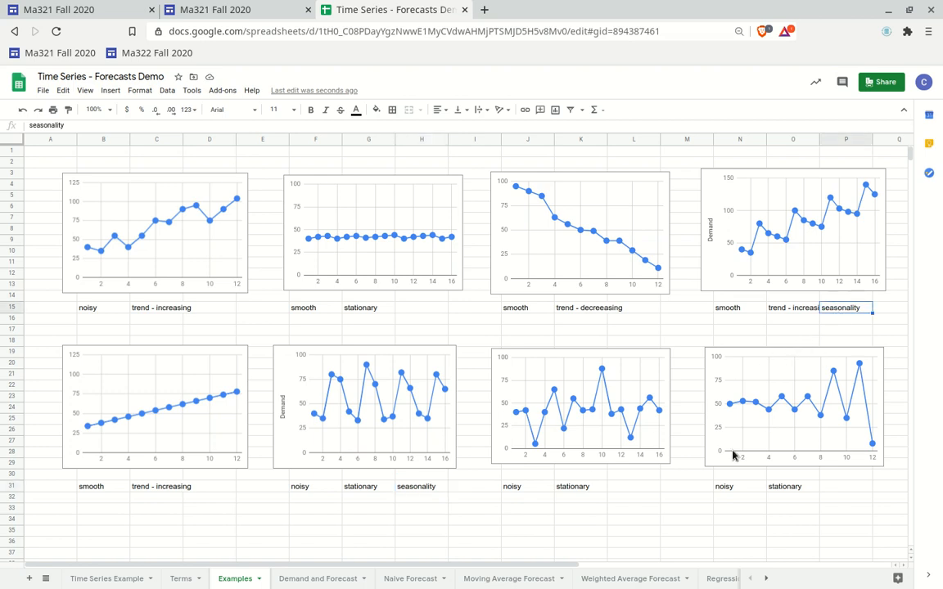
left_click(214, 310)
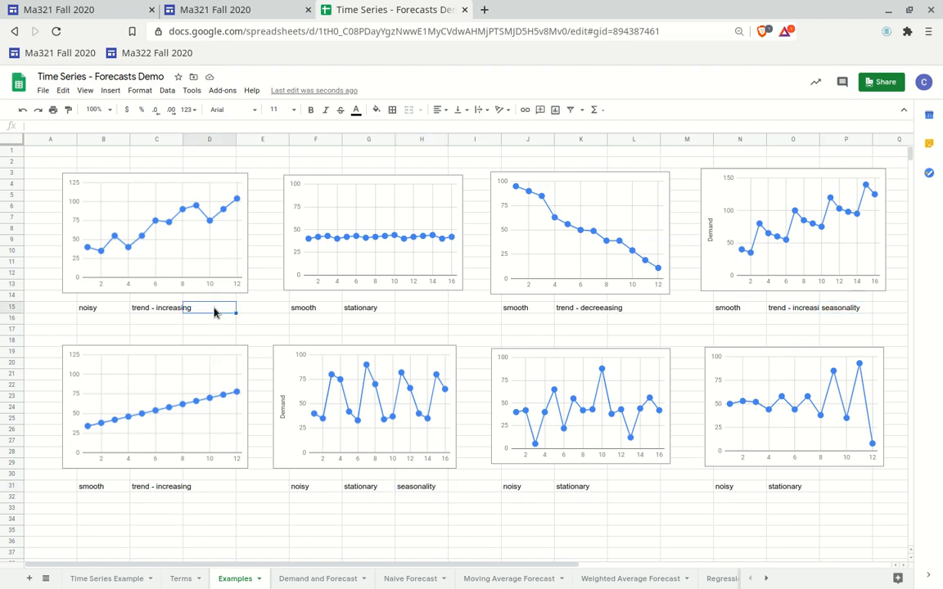
type("nonseasonal")
key("Return")
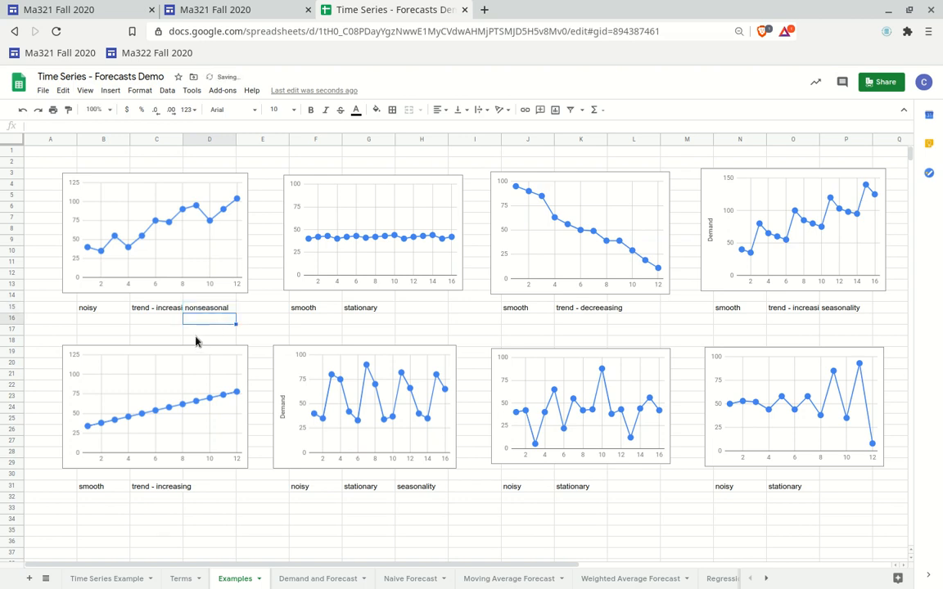
Copy the nonseasonal label beside the remaining non-seasonal charts in both rows
left_click(209, 311)
key("ctrl+c")
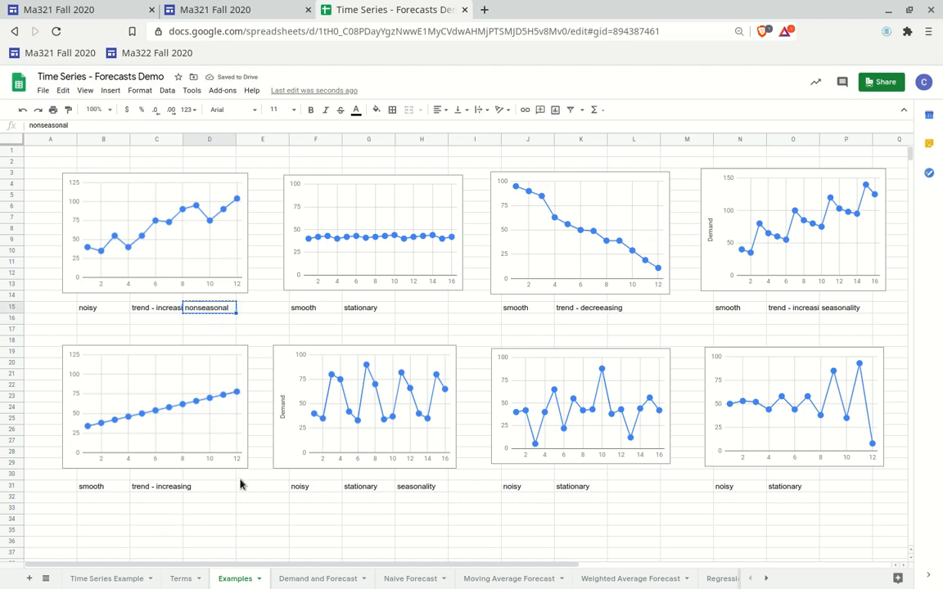
left_click(231, 487)
key("ctrl+v")
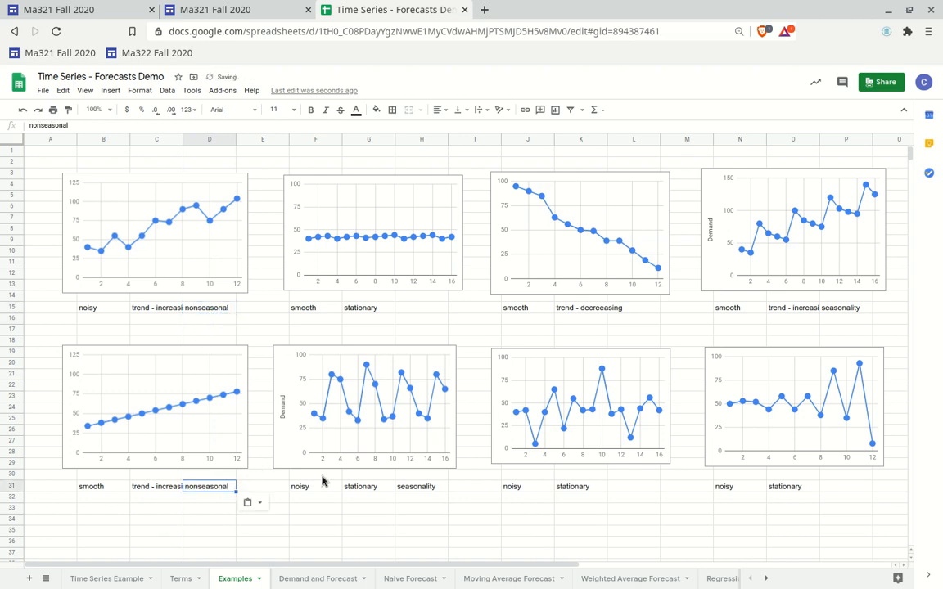
left_click(407, 309)
key("ctrl+v")
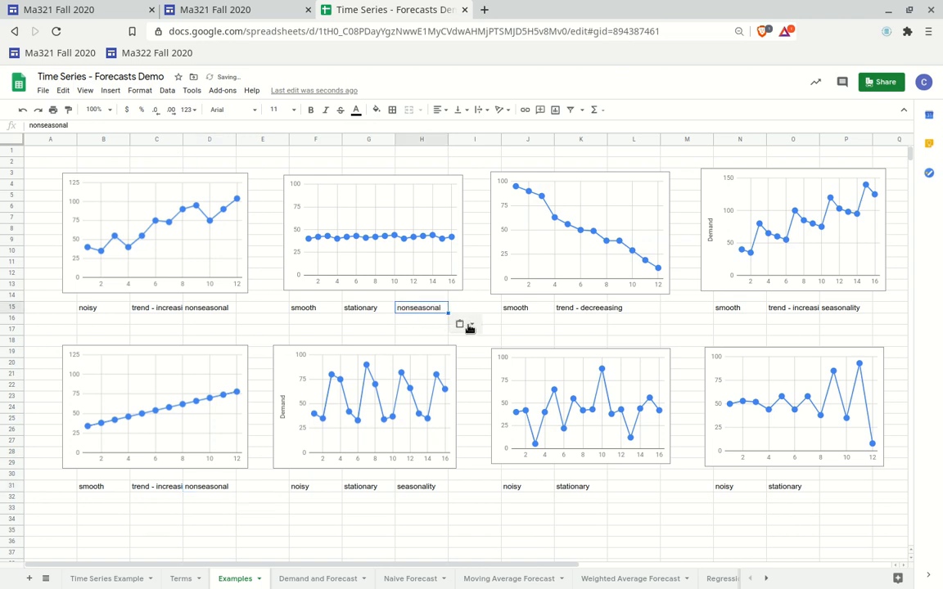
left_click(648, 487)
key("ctrl+v")
left_click(836, 488)
key("ctrl+v")
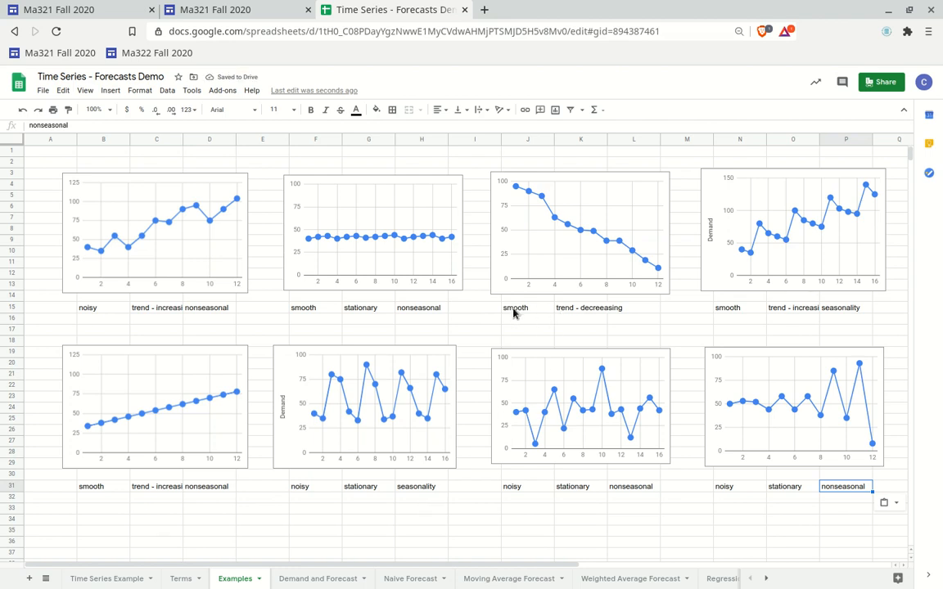
left_click(639, 309)
key("ctrl+v")
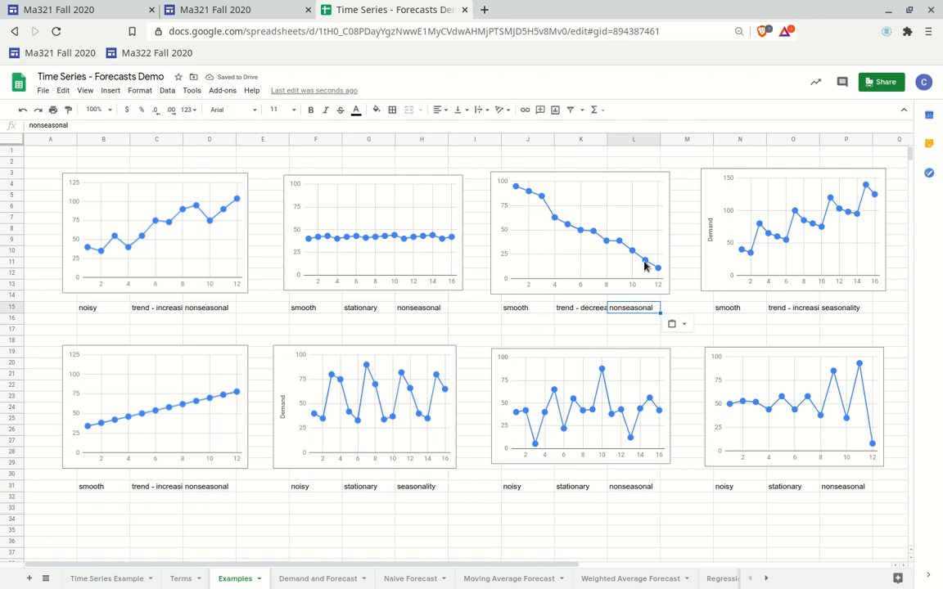
Review the labels under the top-row charts
left_click(565, 309)
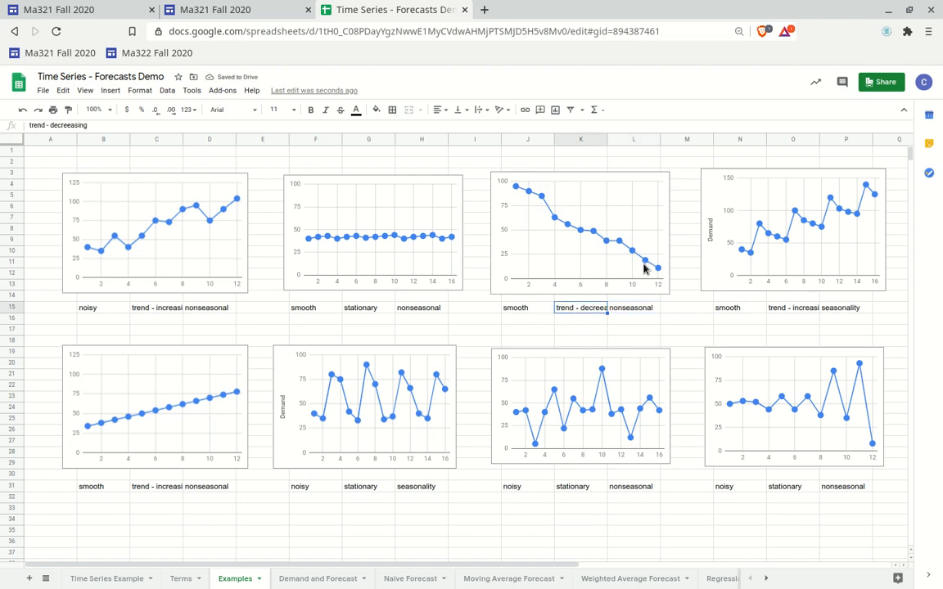
left_click(741, 311)
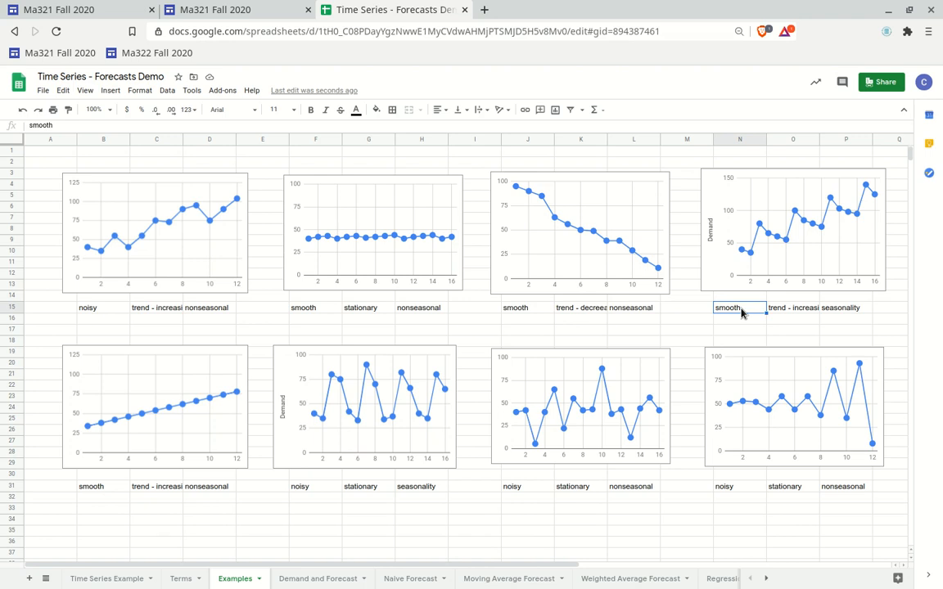
left_click(841, 311)
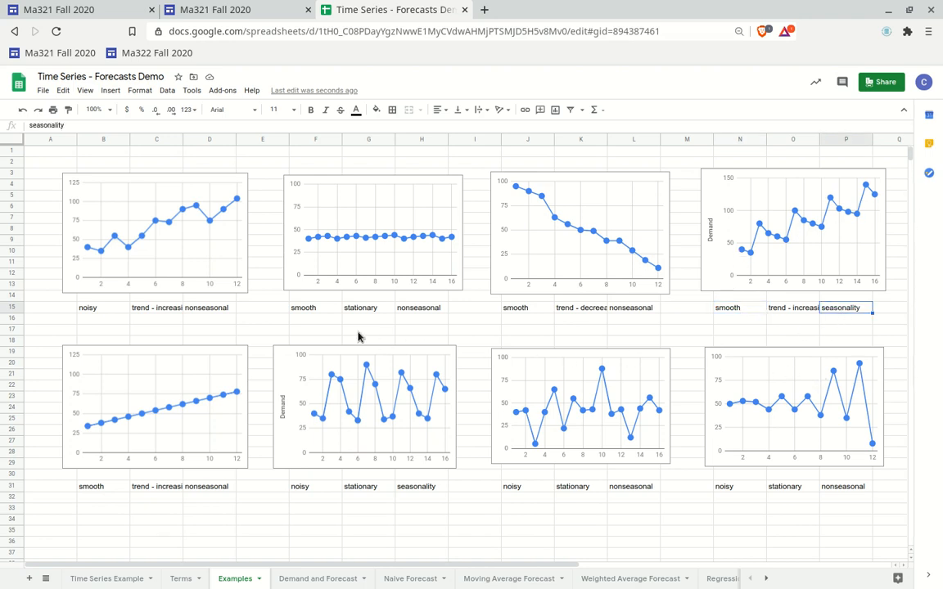
left_click(300, 310)
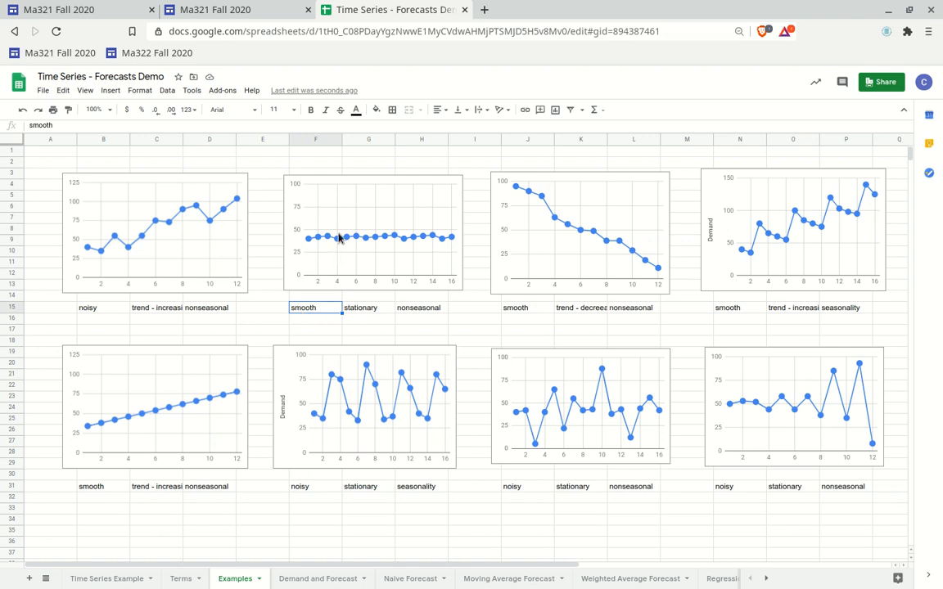
Compare the labels under the first two charts in the top row
left_click(365, 310)
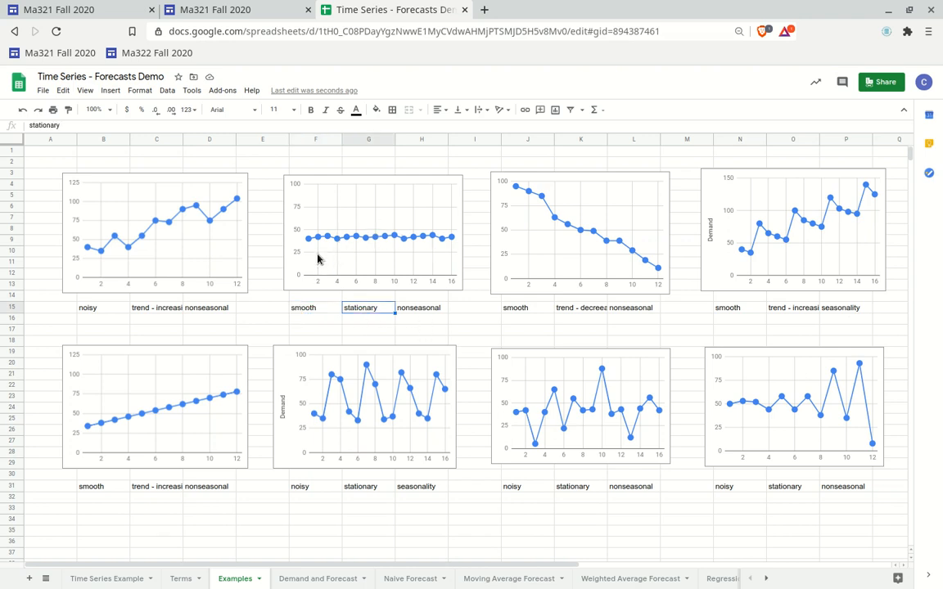
left_click(410, 308)
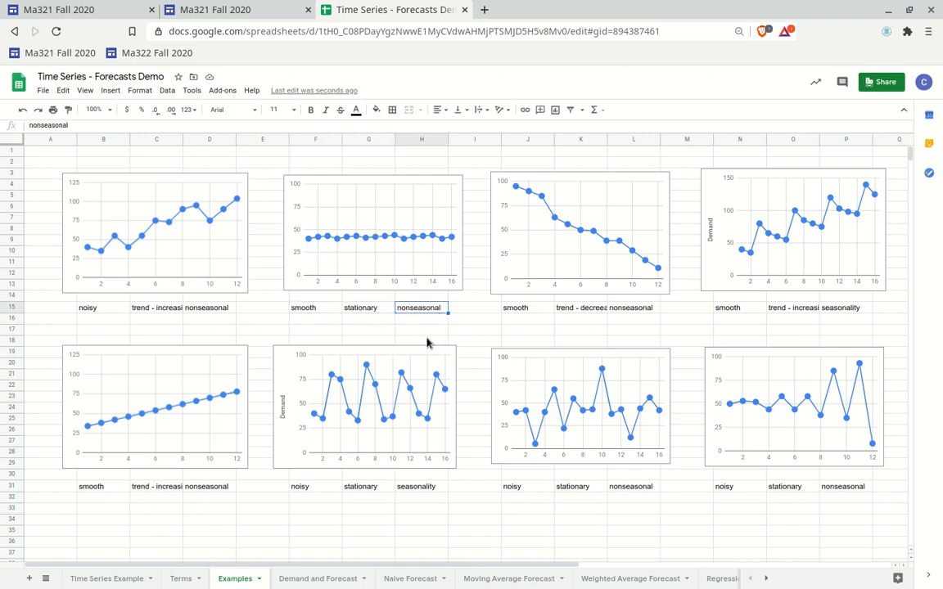
left_click(106, 310)
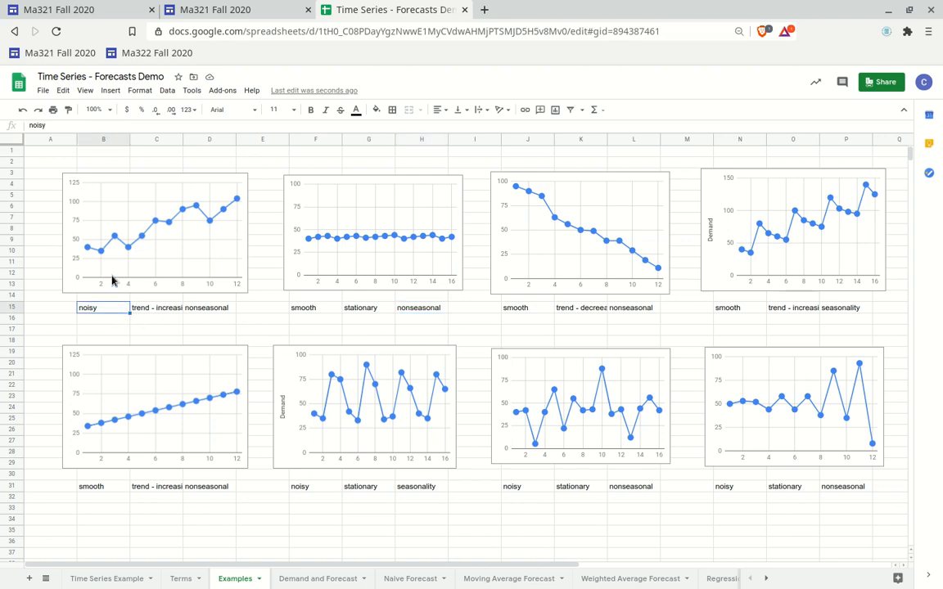
left_click(152, 308)
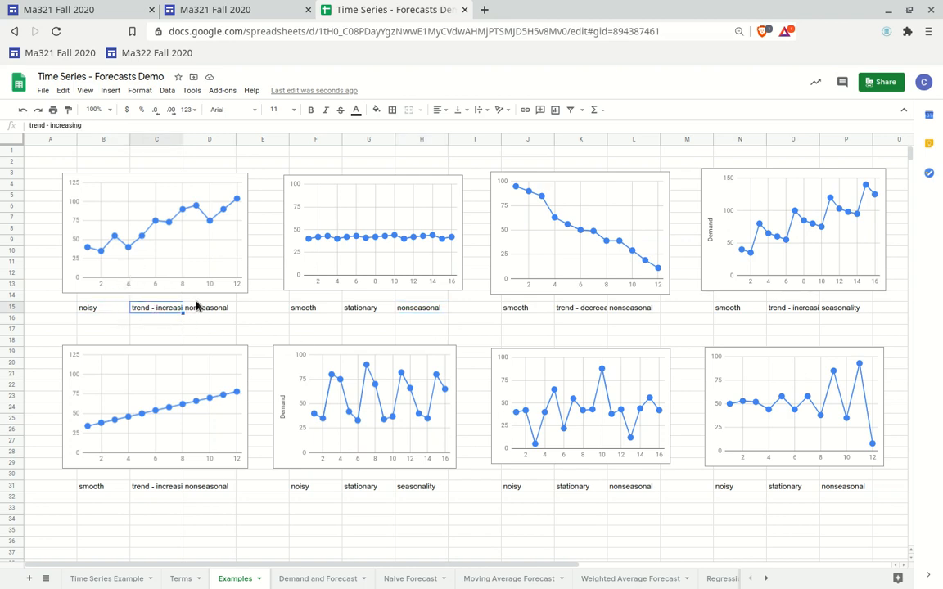
left_click(194, 308)
left_click(95, 312)
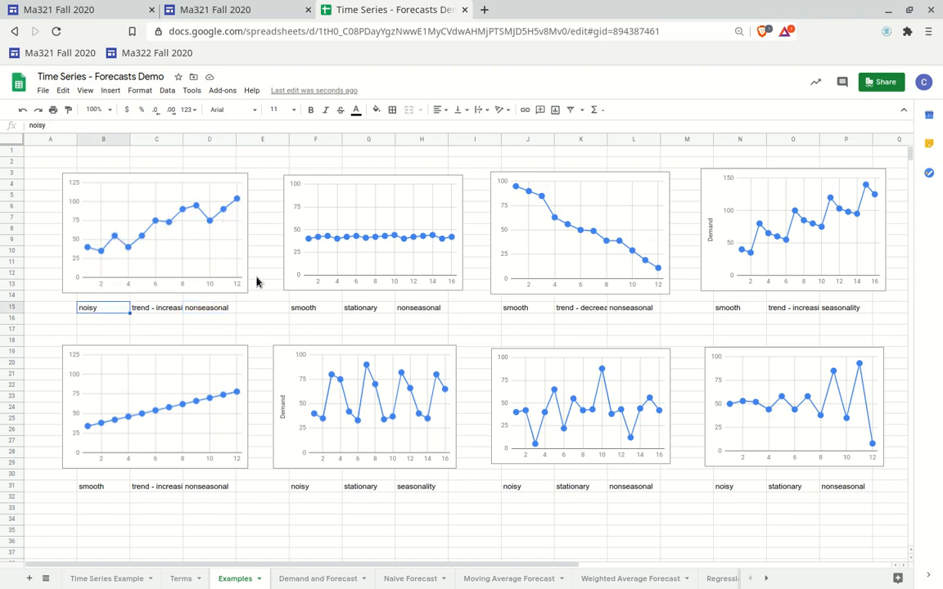
Review the labels under the bottom-row charts against those in the top row
left_click(135, 427)
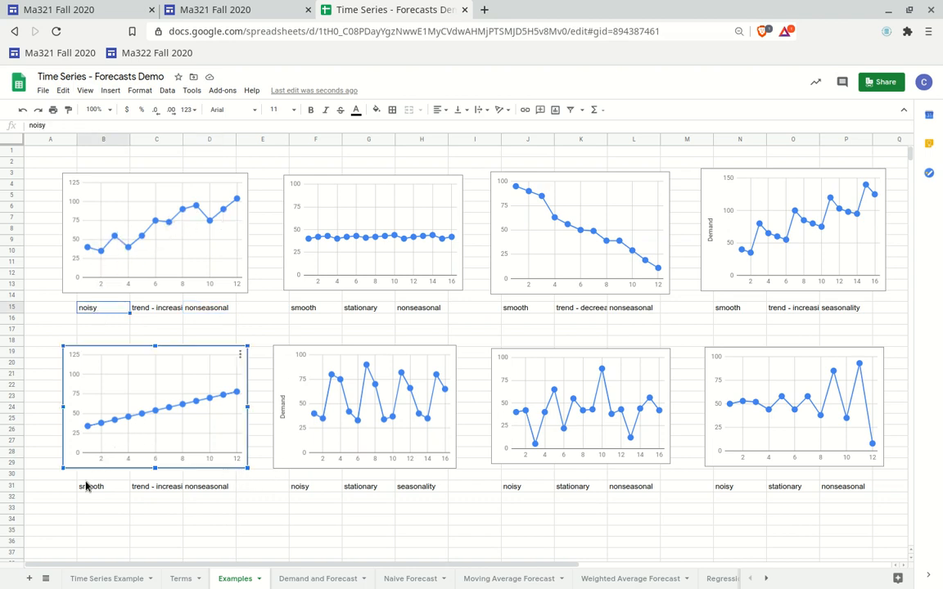
left_click(153, 486)
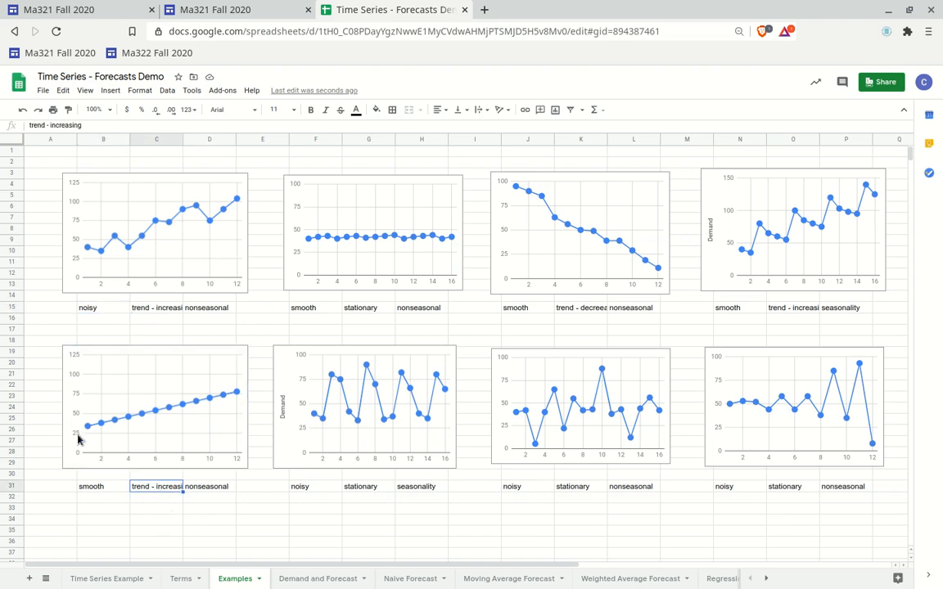
left_click(195, 488)
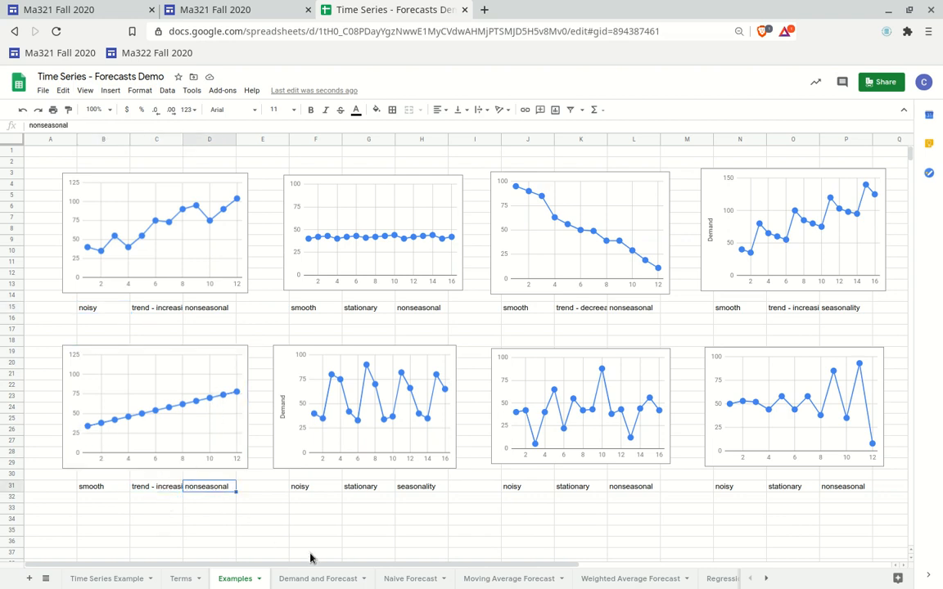
left_click(316, 488)
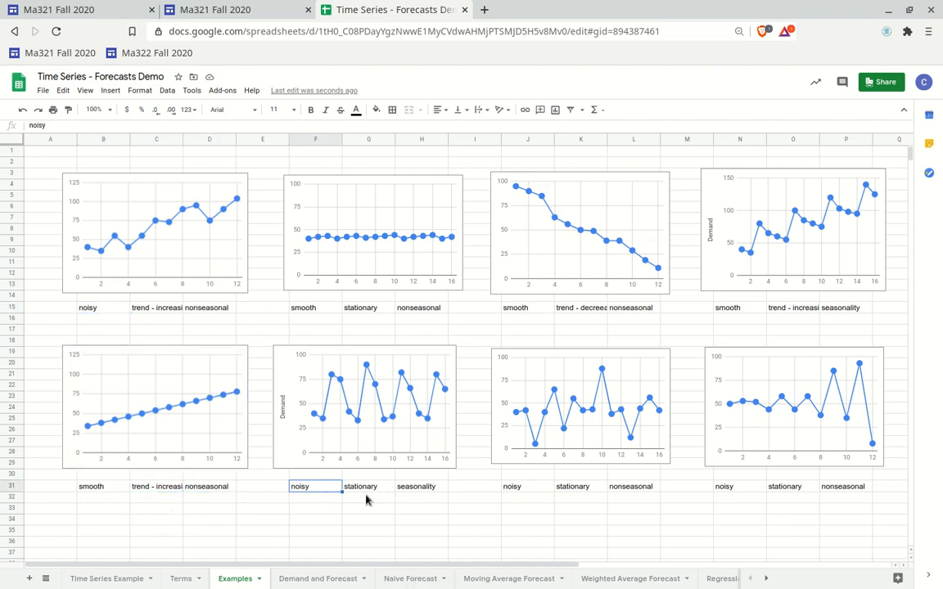
left_click(415, 488)
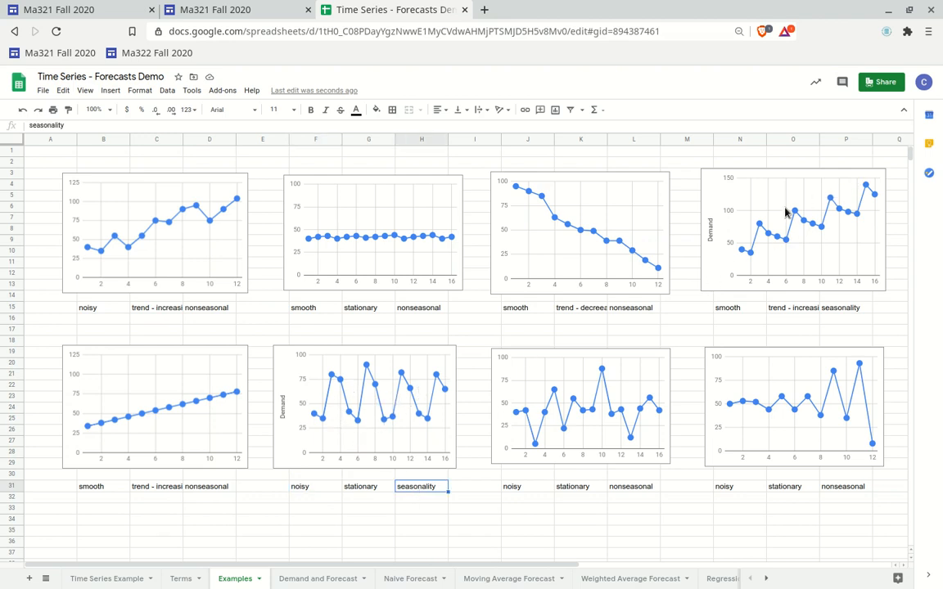
left_click(307, 488)
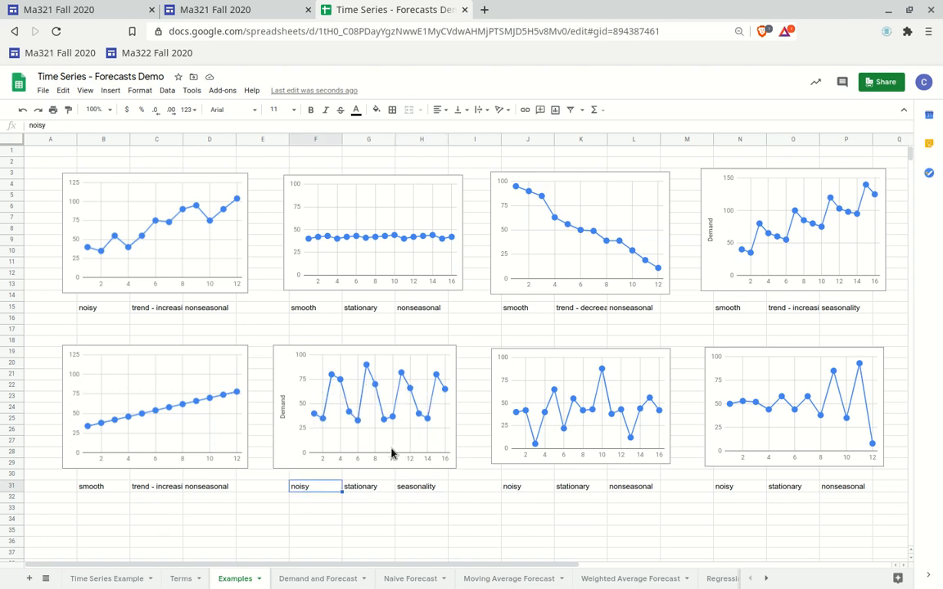
left_click(425, 489)
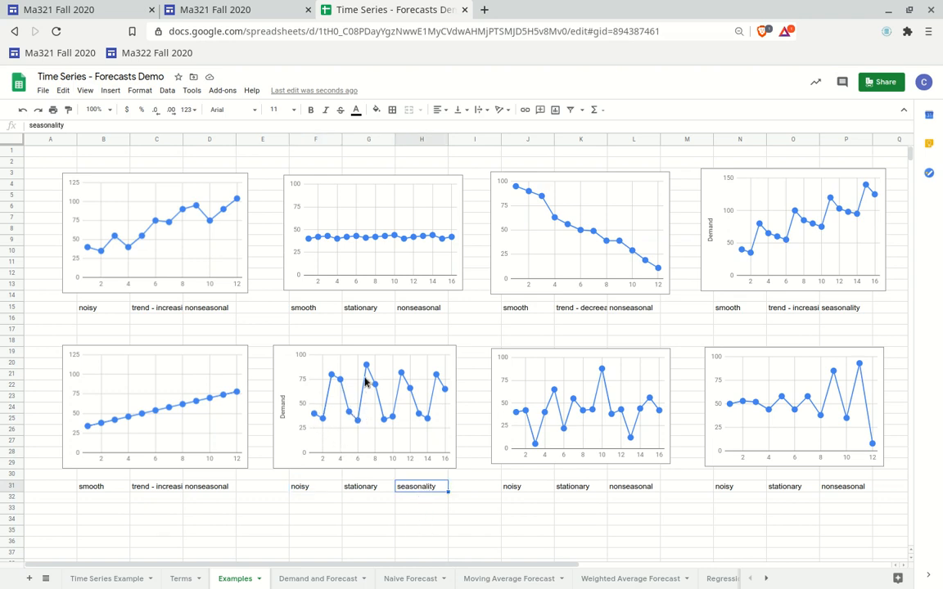
left_click(364, 488)
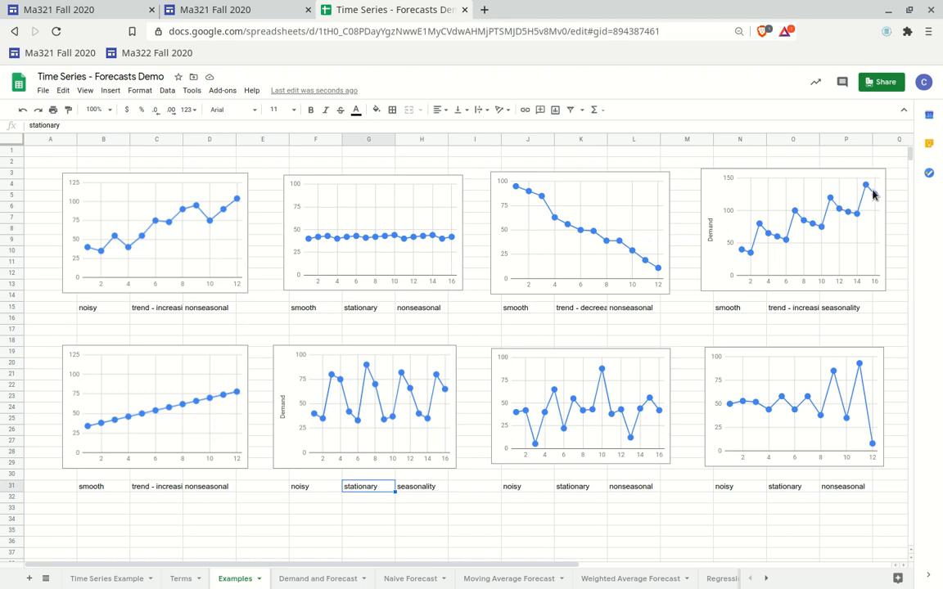
left_click(792, 309)
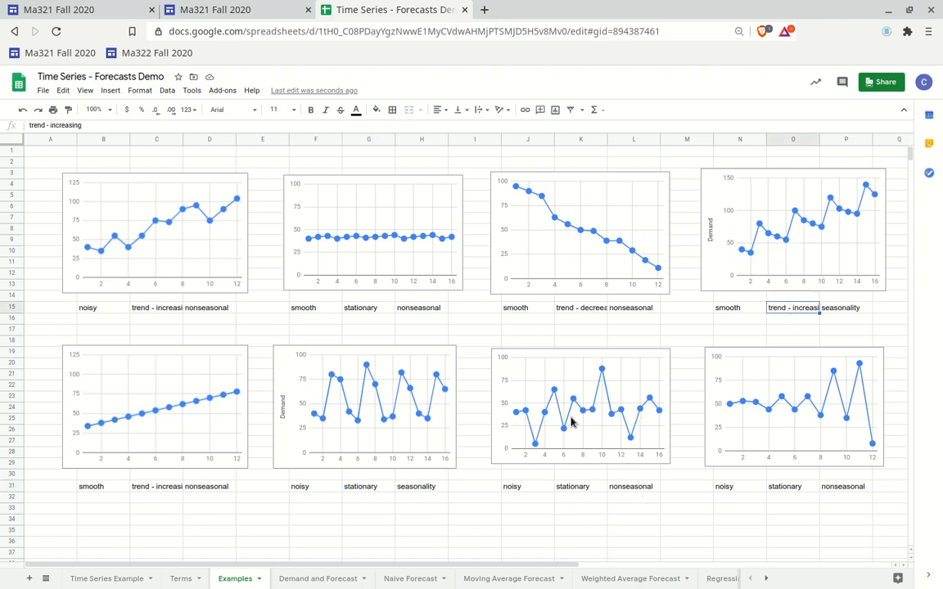
left_click(573, 488)
left_click(520, 485)
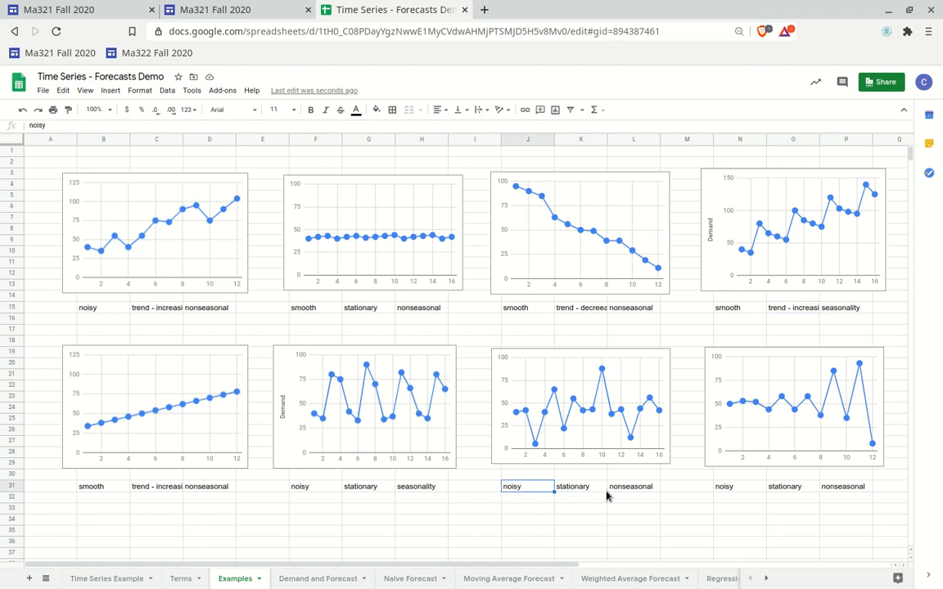
left_click(624, 489)
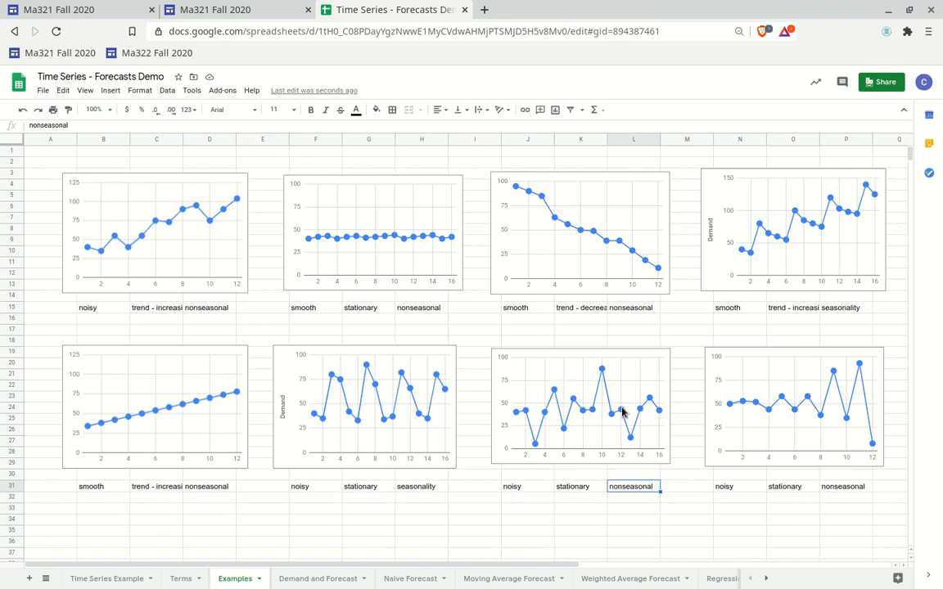
left_click(589, 486)
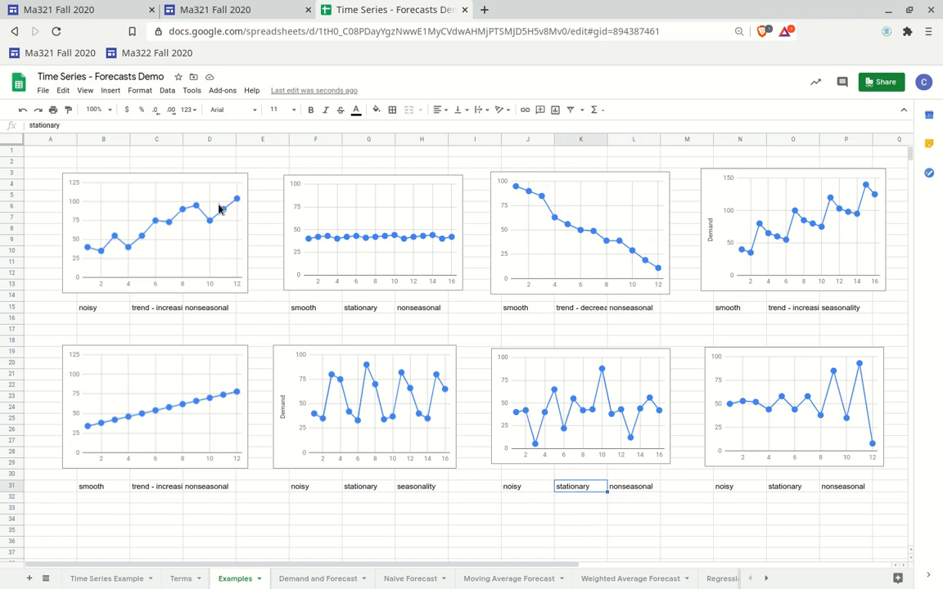